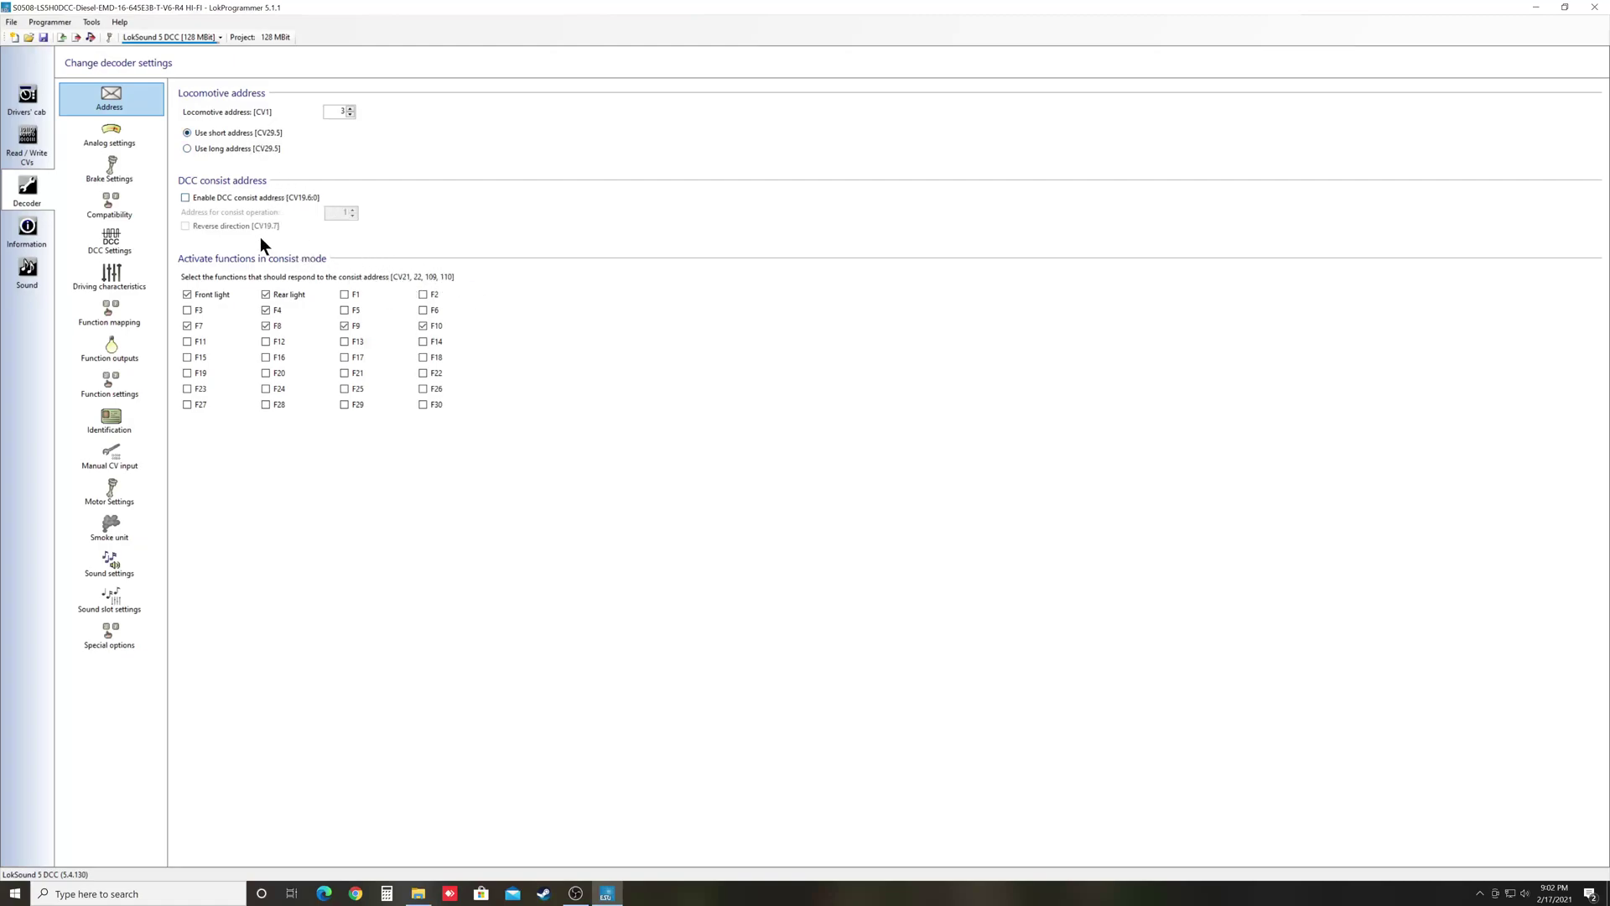
Step: Keep Show CV numbers enabled in the general program settings and save the settings
left_click(92, 26)
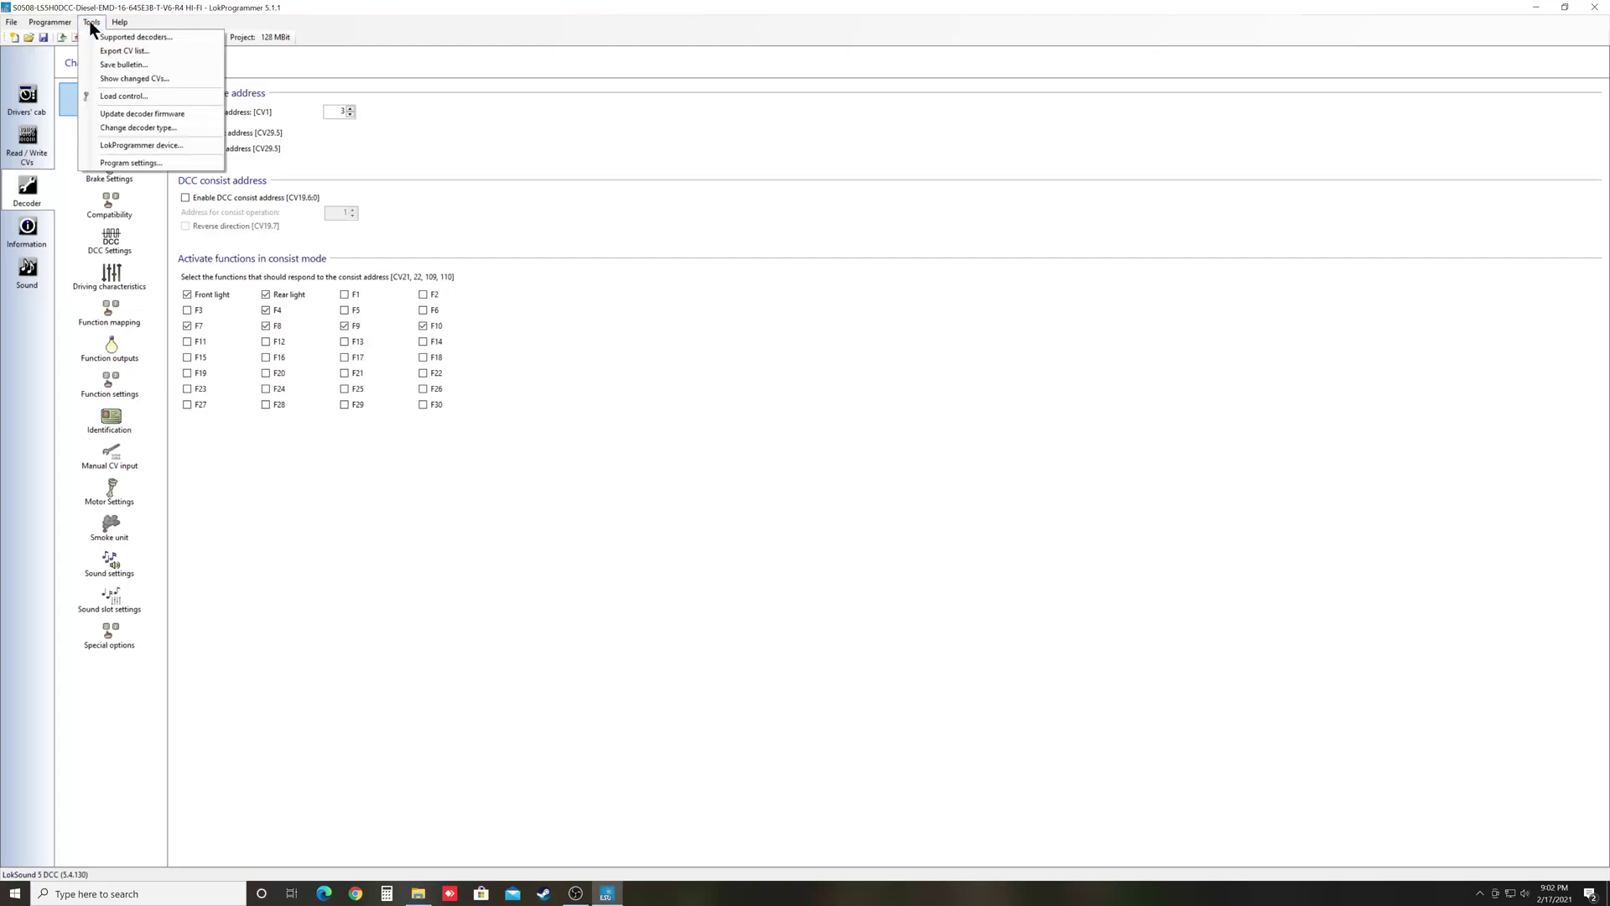
left_click(128, 162)
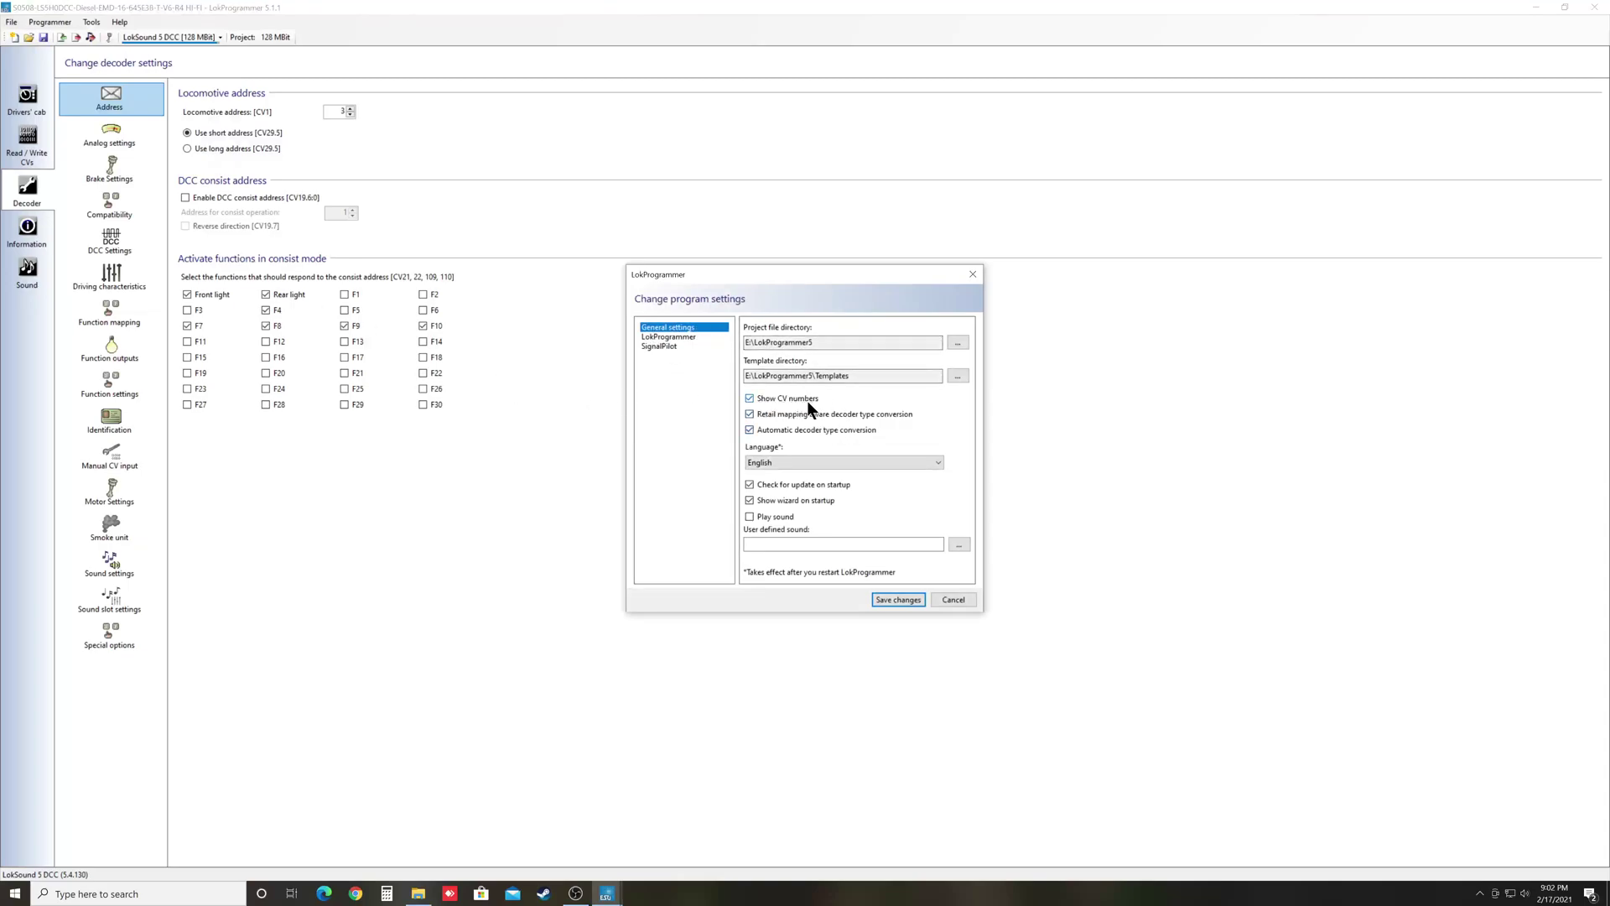
left_click(750, 399)
left_click(895, 599)
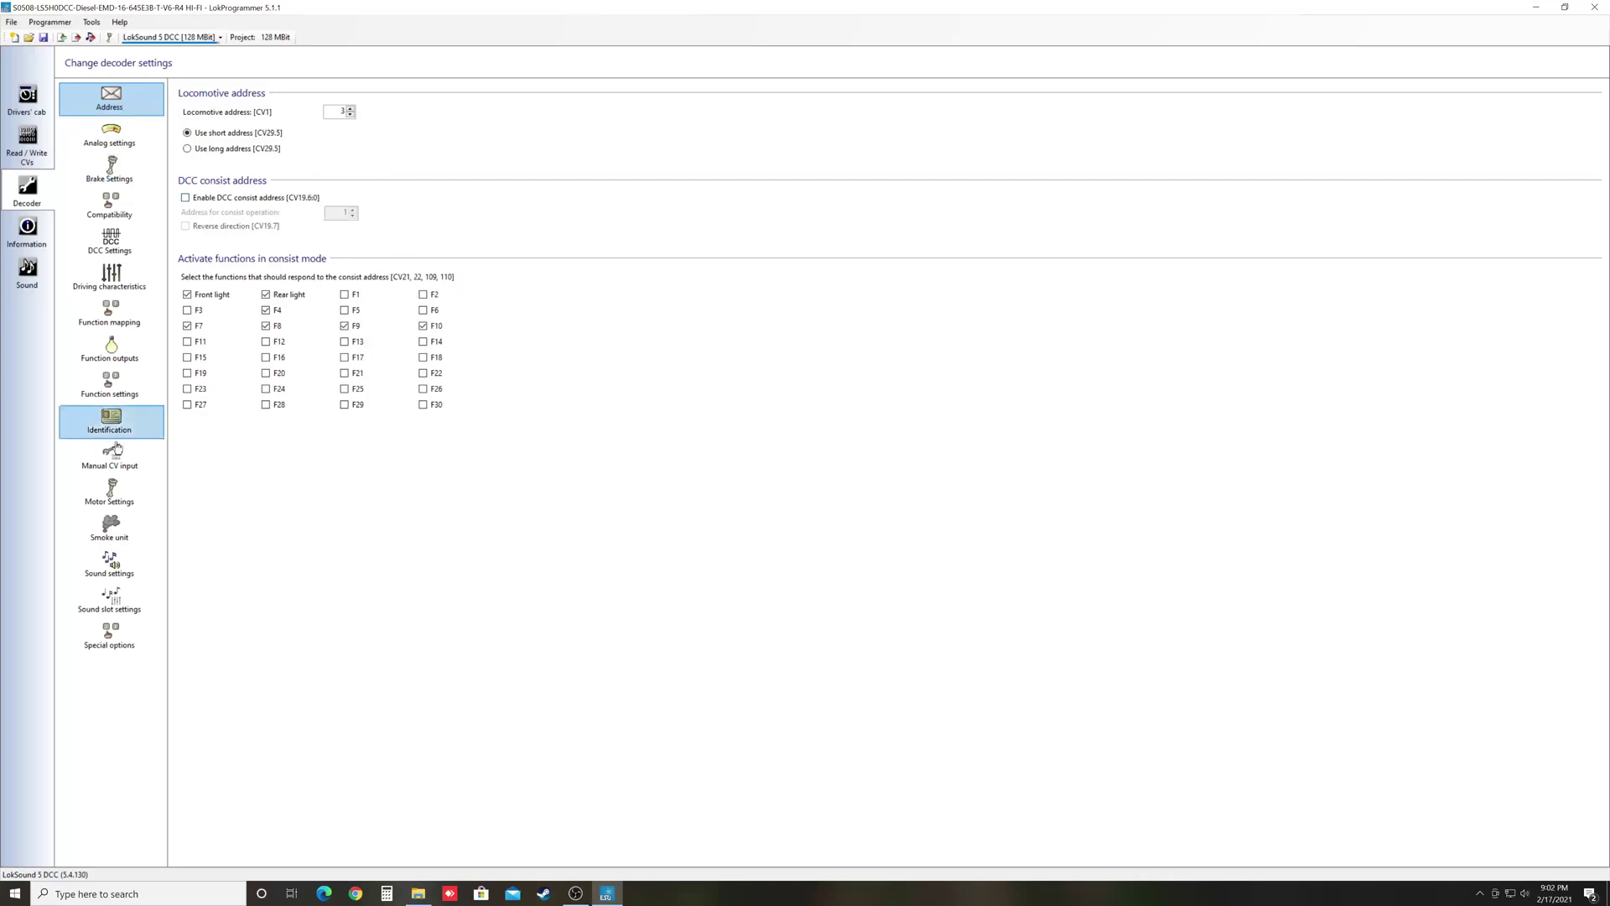
Step: Open the sound slot settings and set the SoundCV9 Horn value to 0 for sound slot 3
left_click(107, 604)
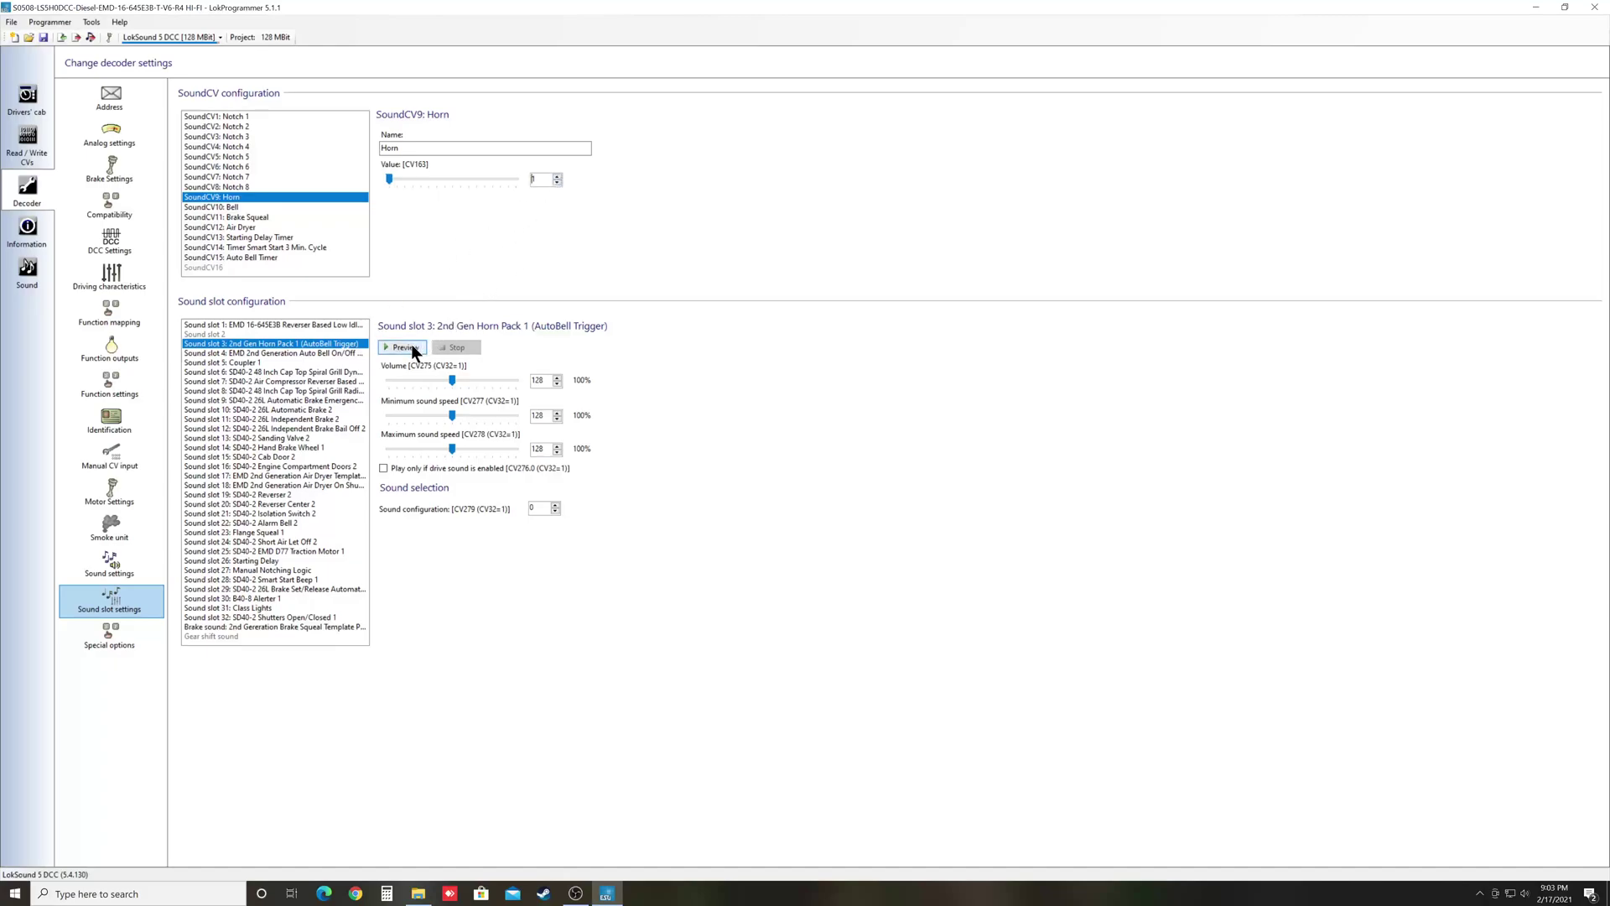
left_click(557, 176)
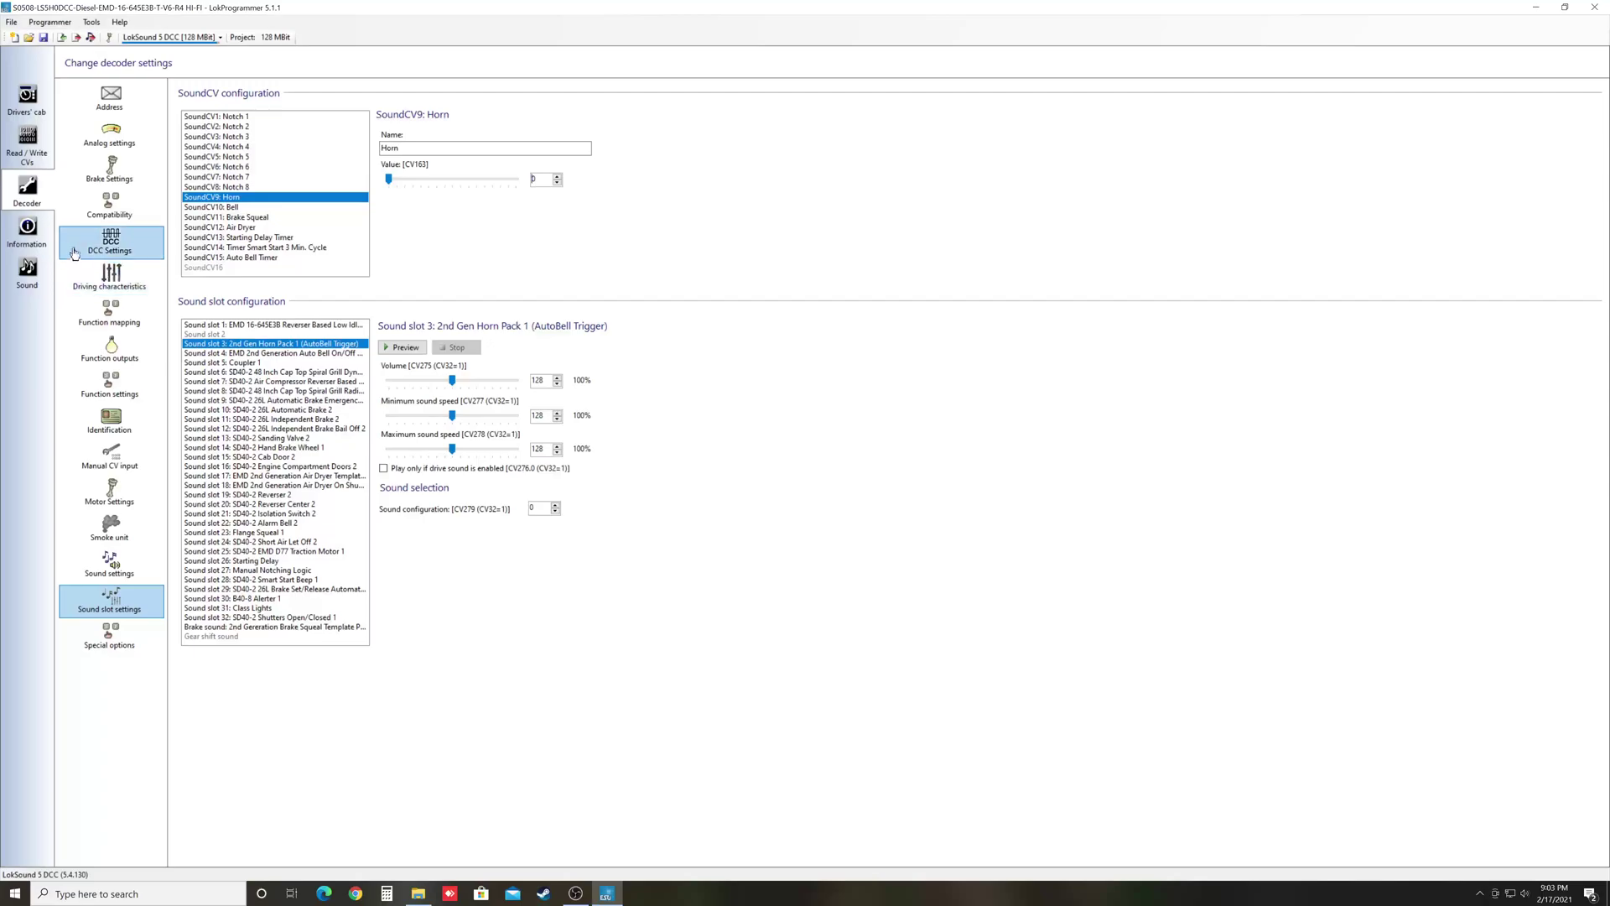
Step: Examine the locomotive description for the horn choices under CV163 and the bell choices under CV164
left_click(26, 232)
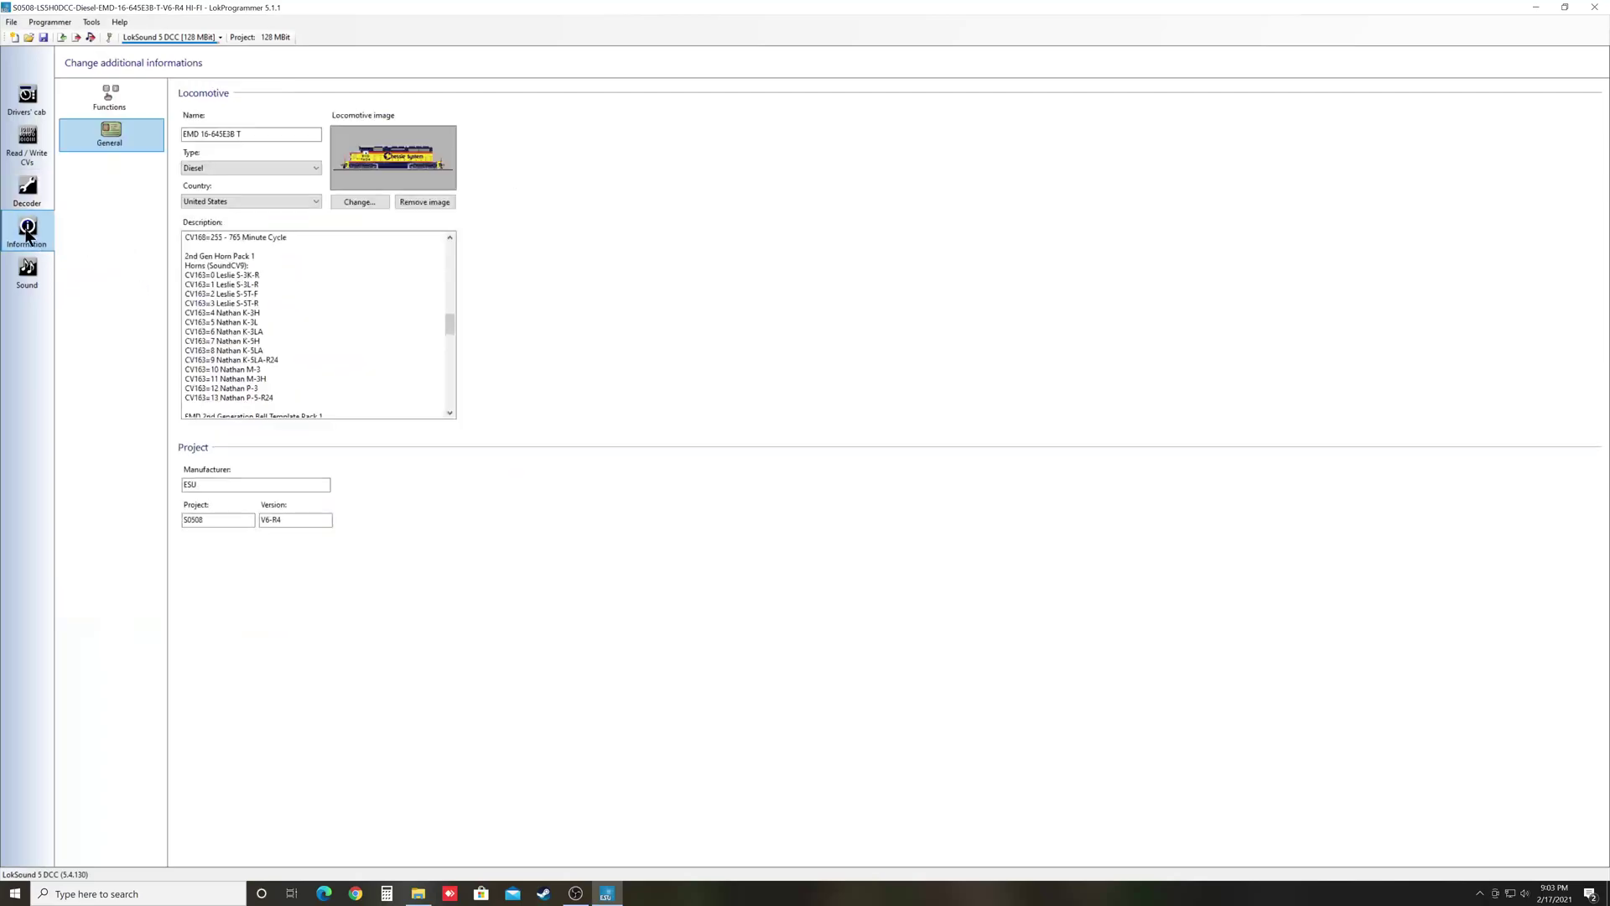
scroll(335, 327, "up", 1)
scroll(334, 327, "up", 5)
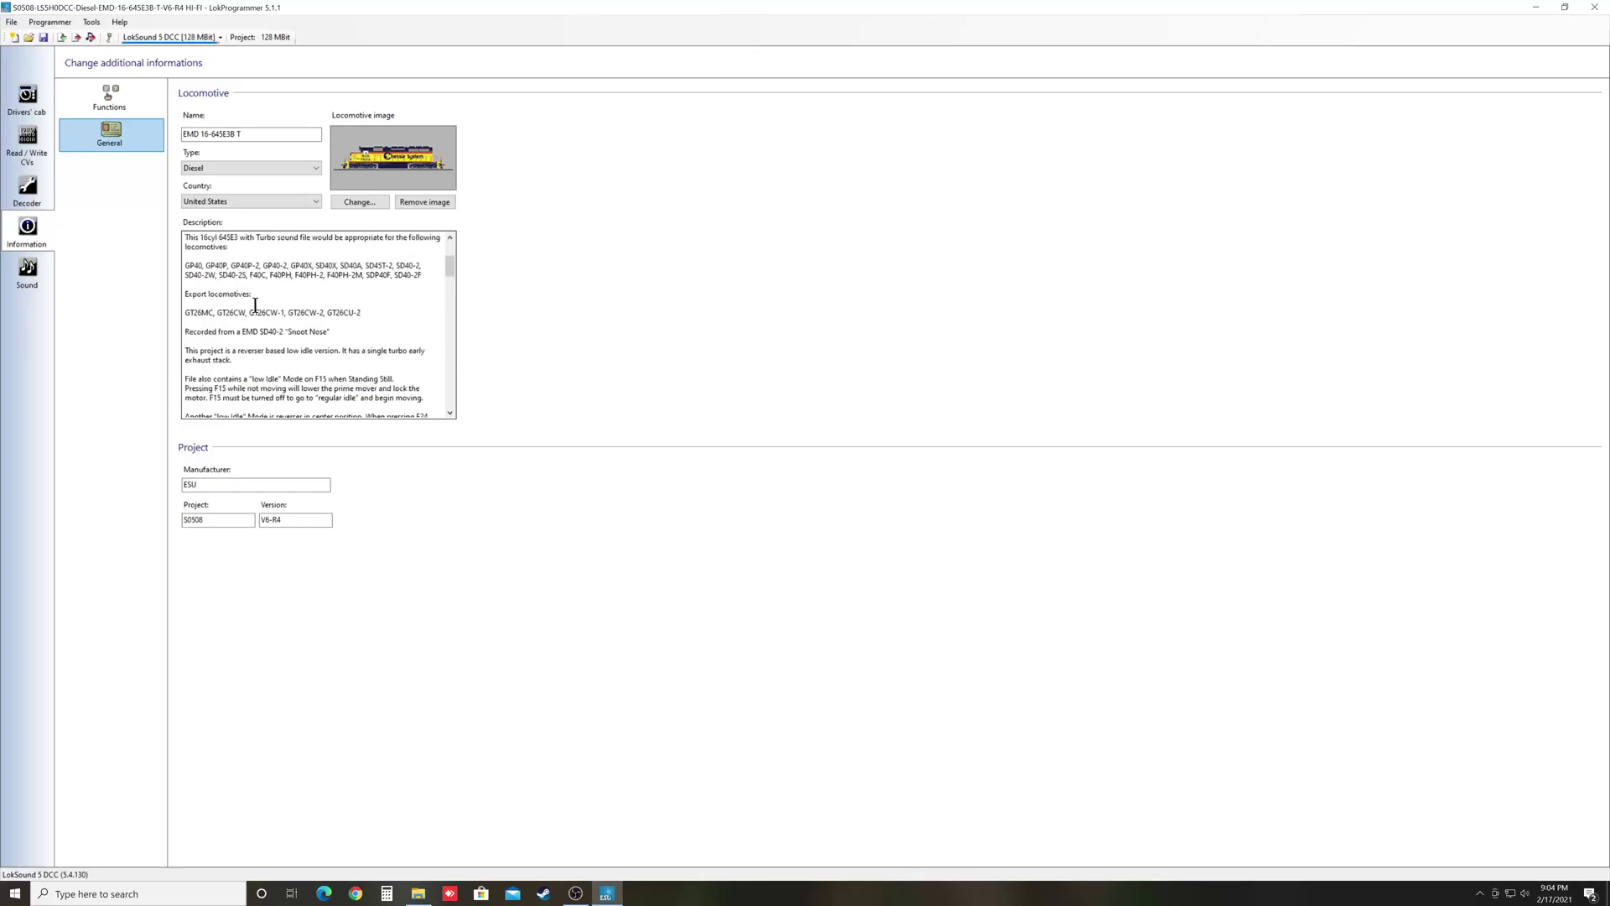
scroll(290, 319, "down", 5)
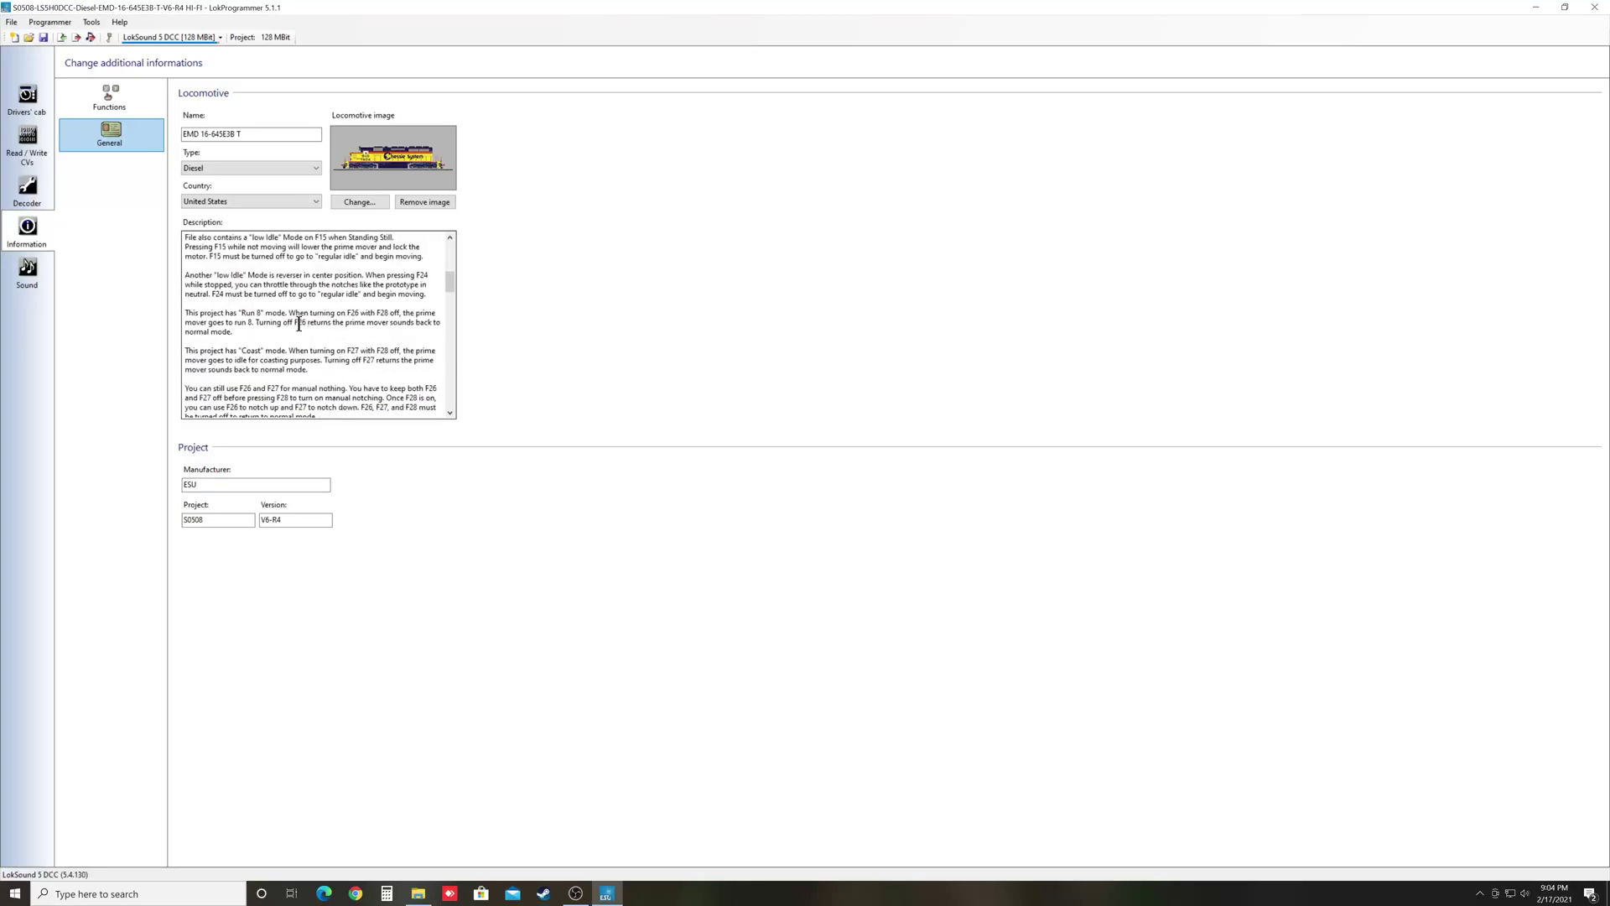
scroll(299, 320, "down", 4)
scroll(300, 319, "down", 3)
scroll(450, 319, "down", 1)
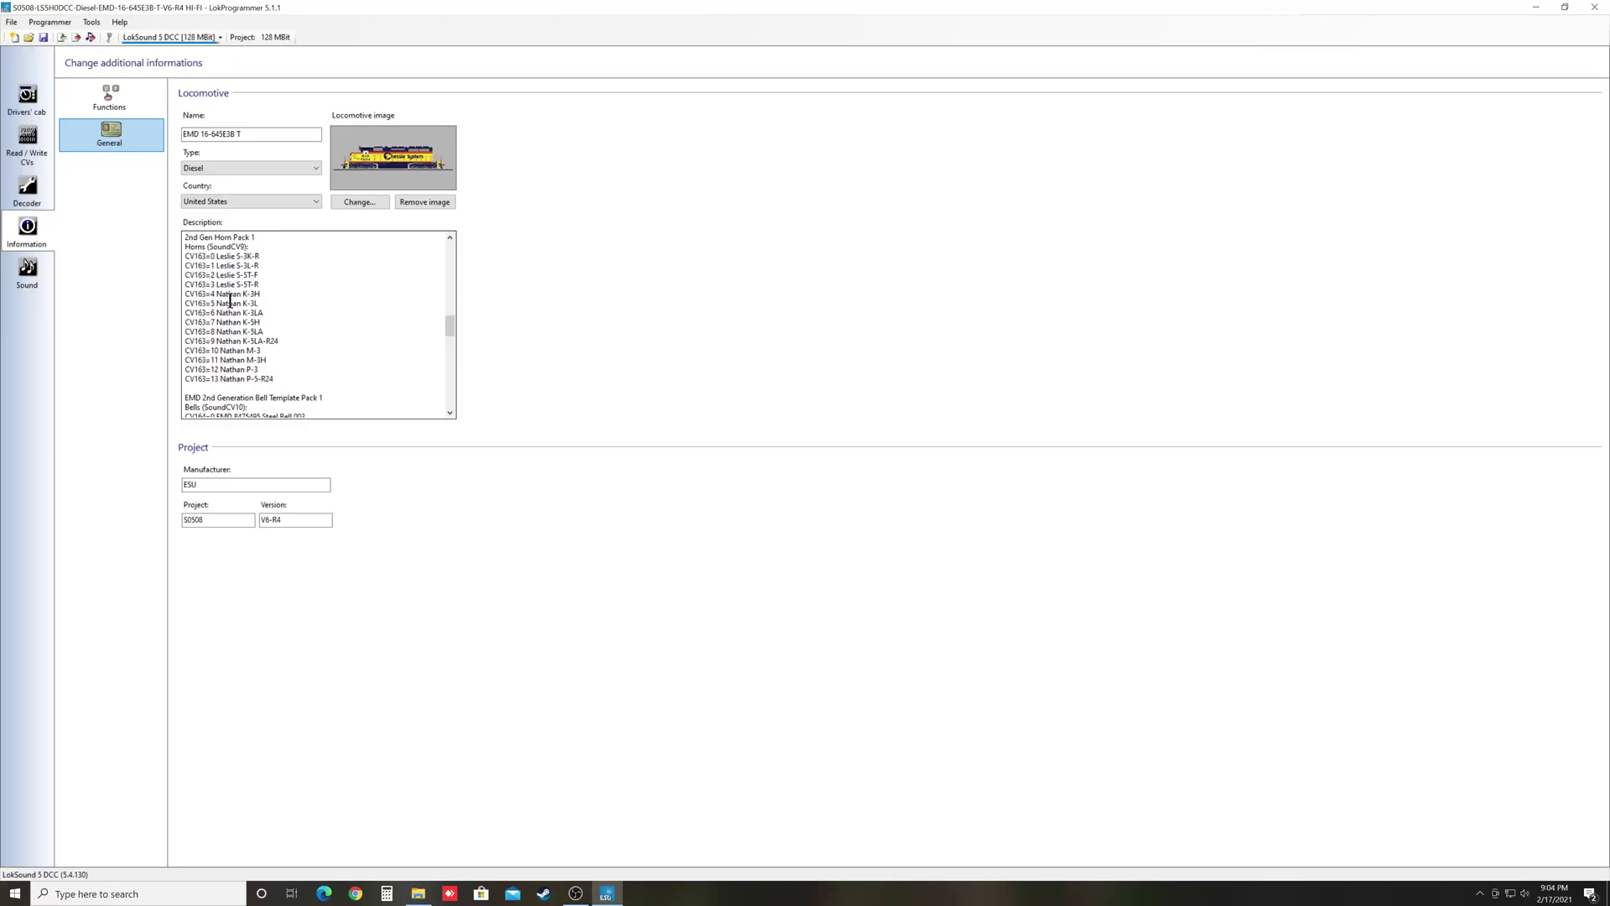
left_click_drag(445, 324, 448, 332)
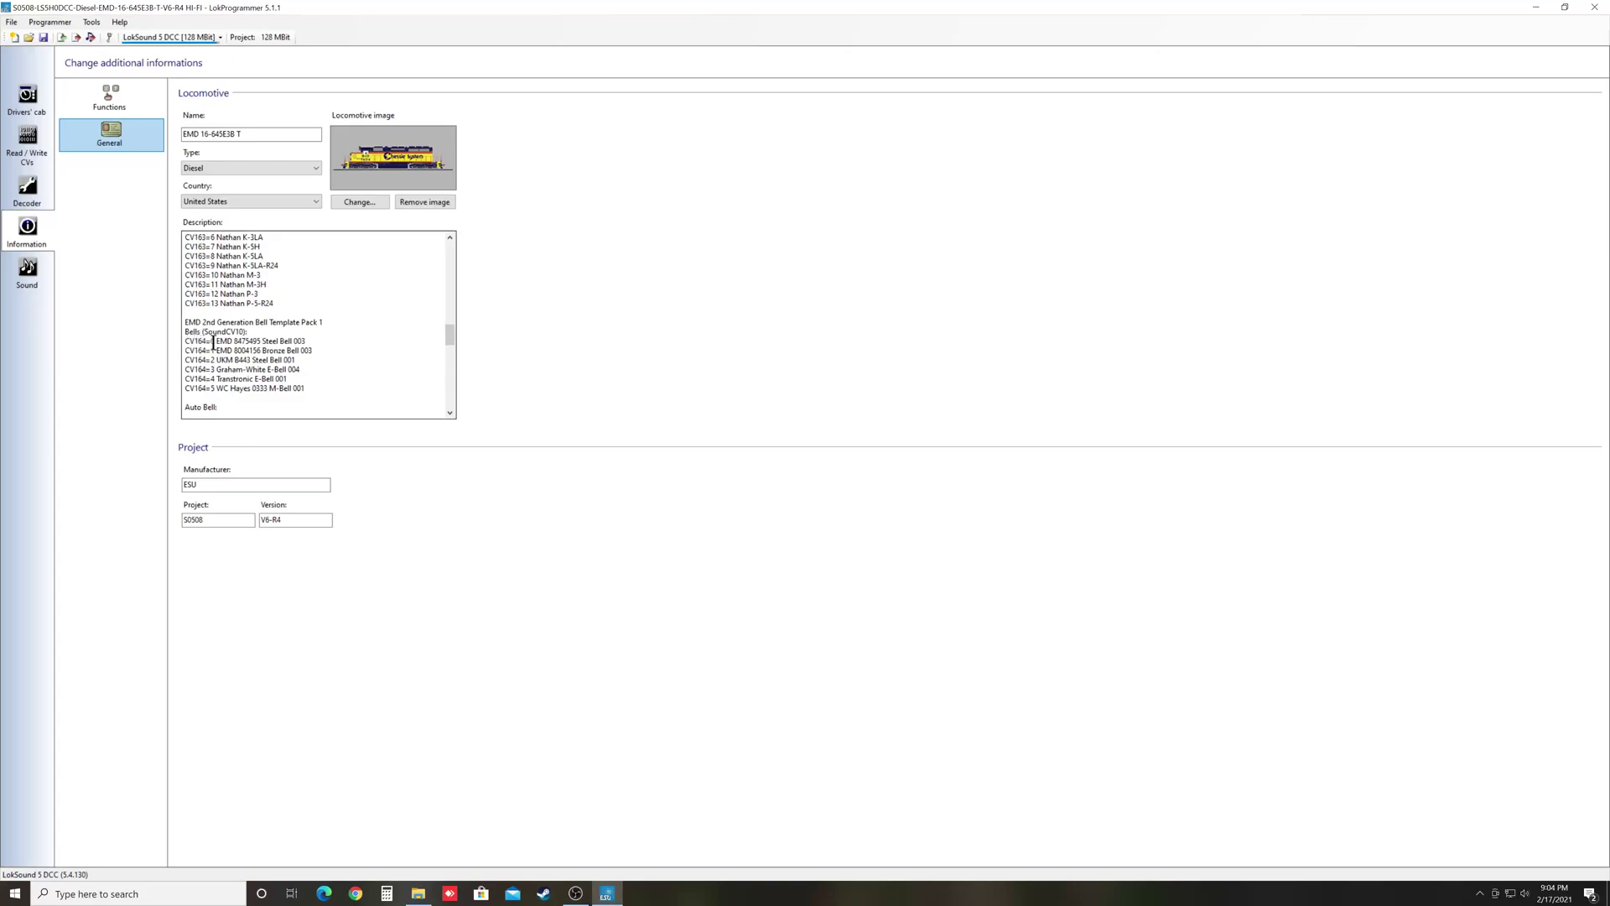
scroll(448, 330, "up", 1)
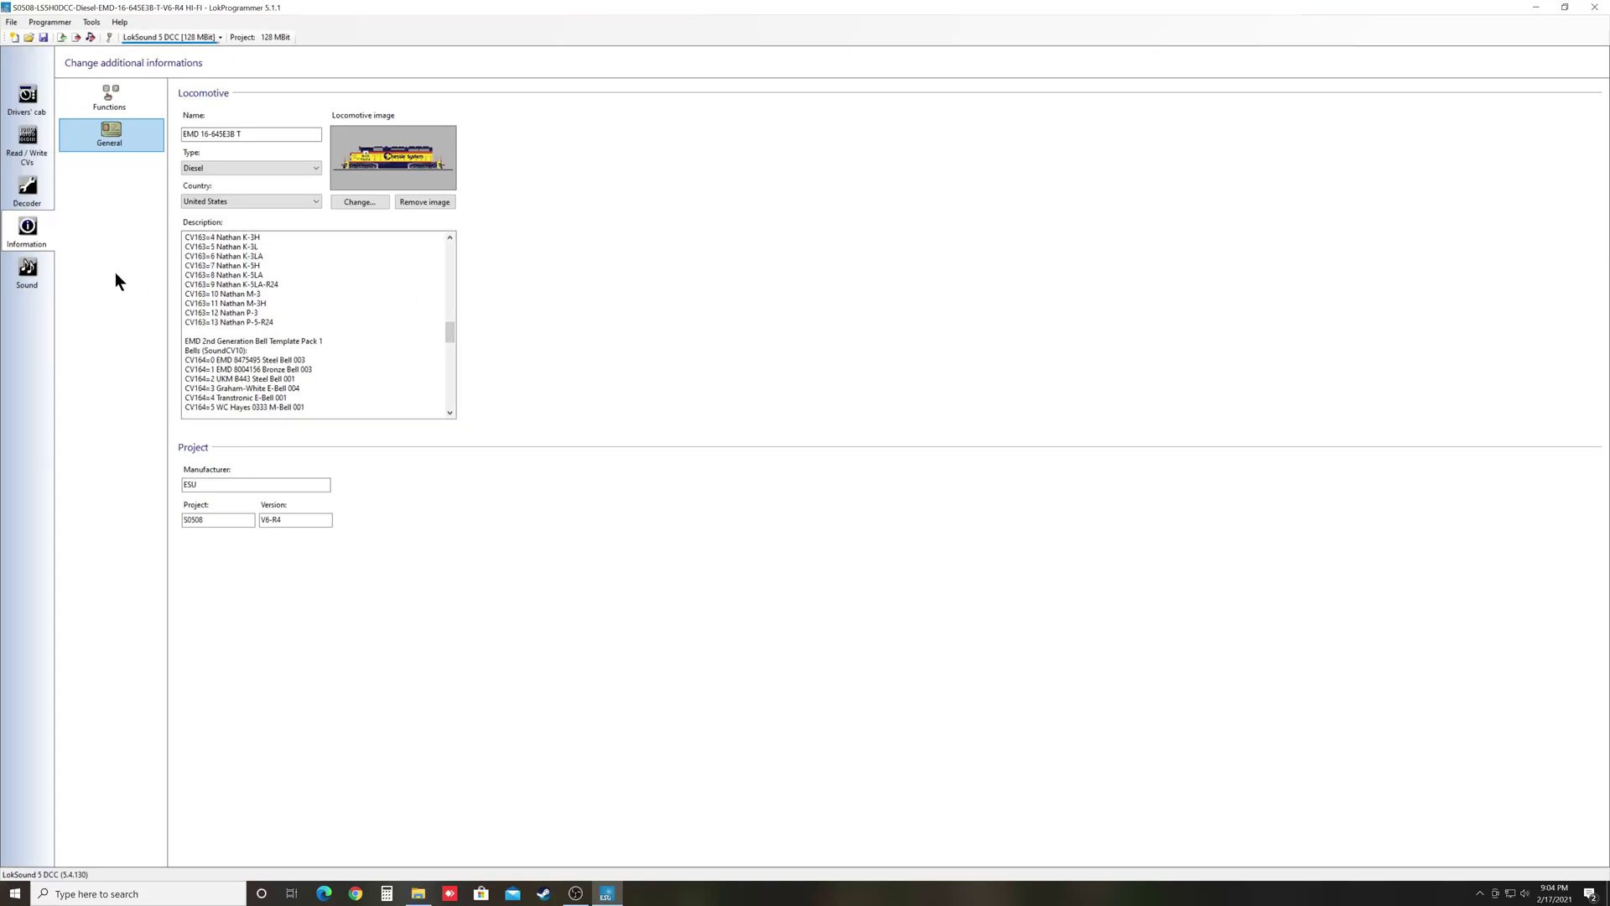
Step: Select SoundCV10 Bell with sound slot 4 in the decoder's sound slot settings and set the Bell value to 0
left_click(32, 194)
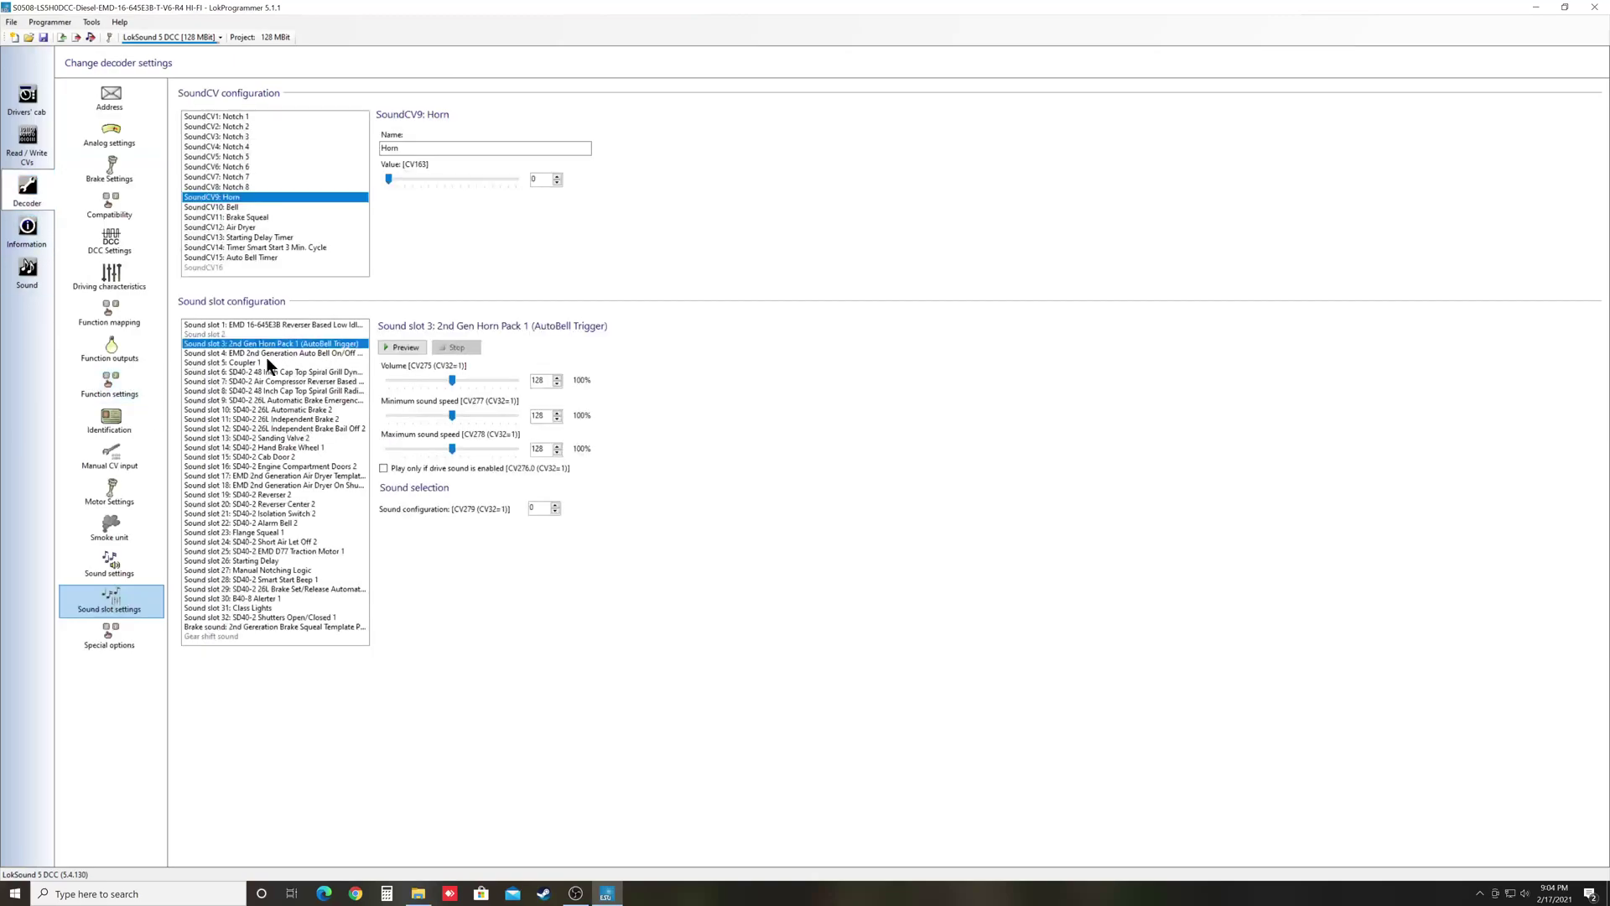
left_click(228, 208)
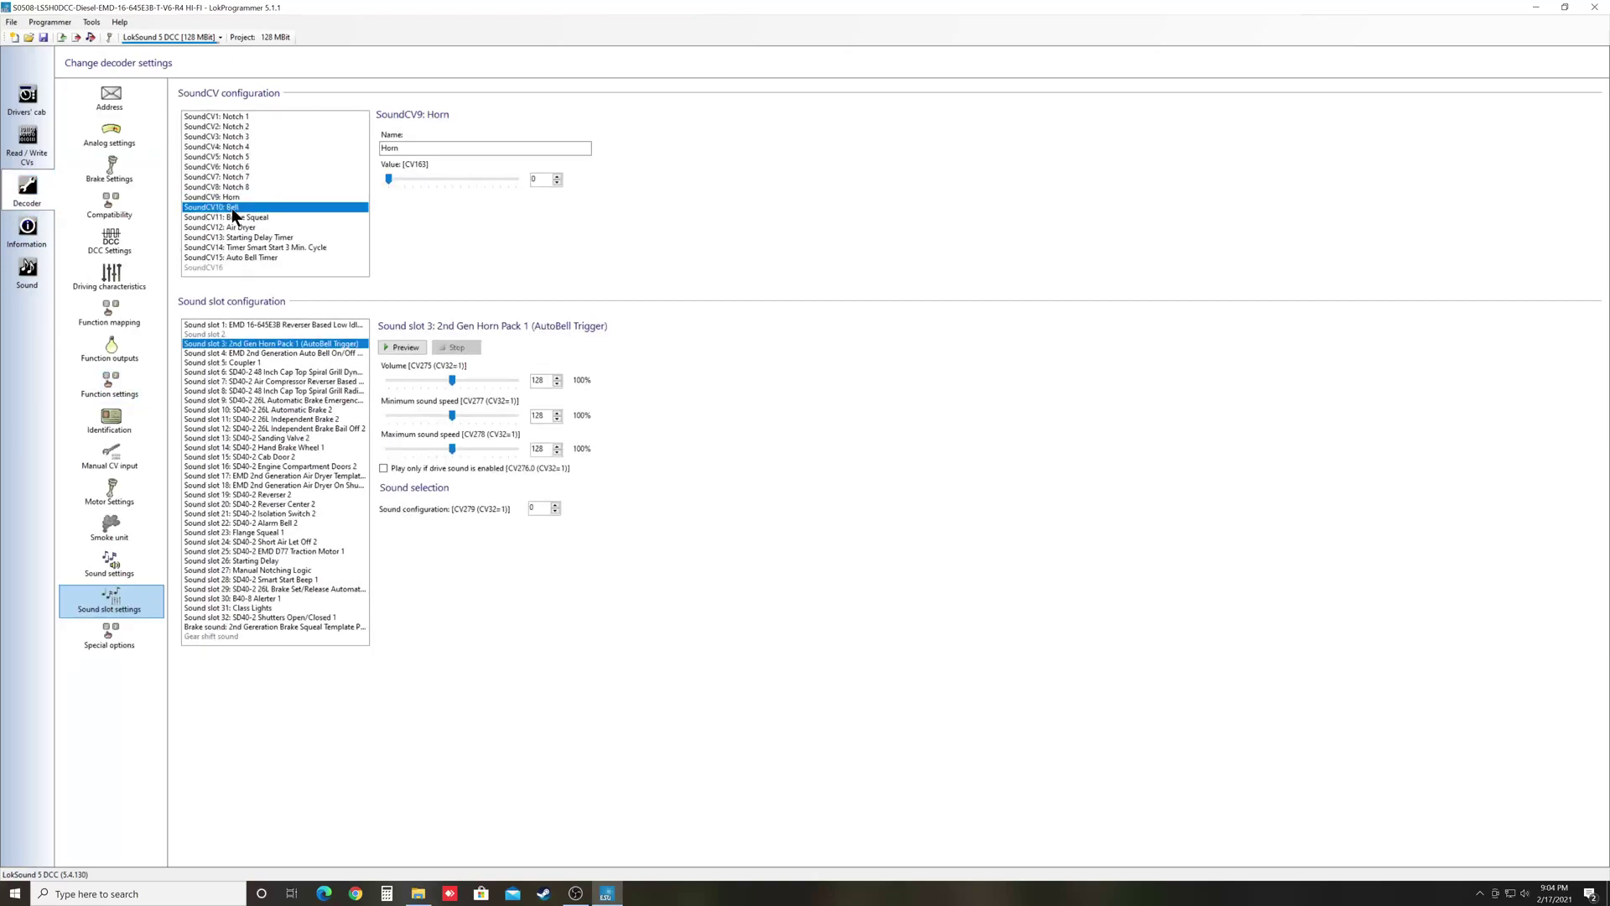
left_click(274, 353)
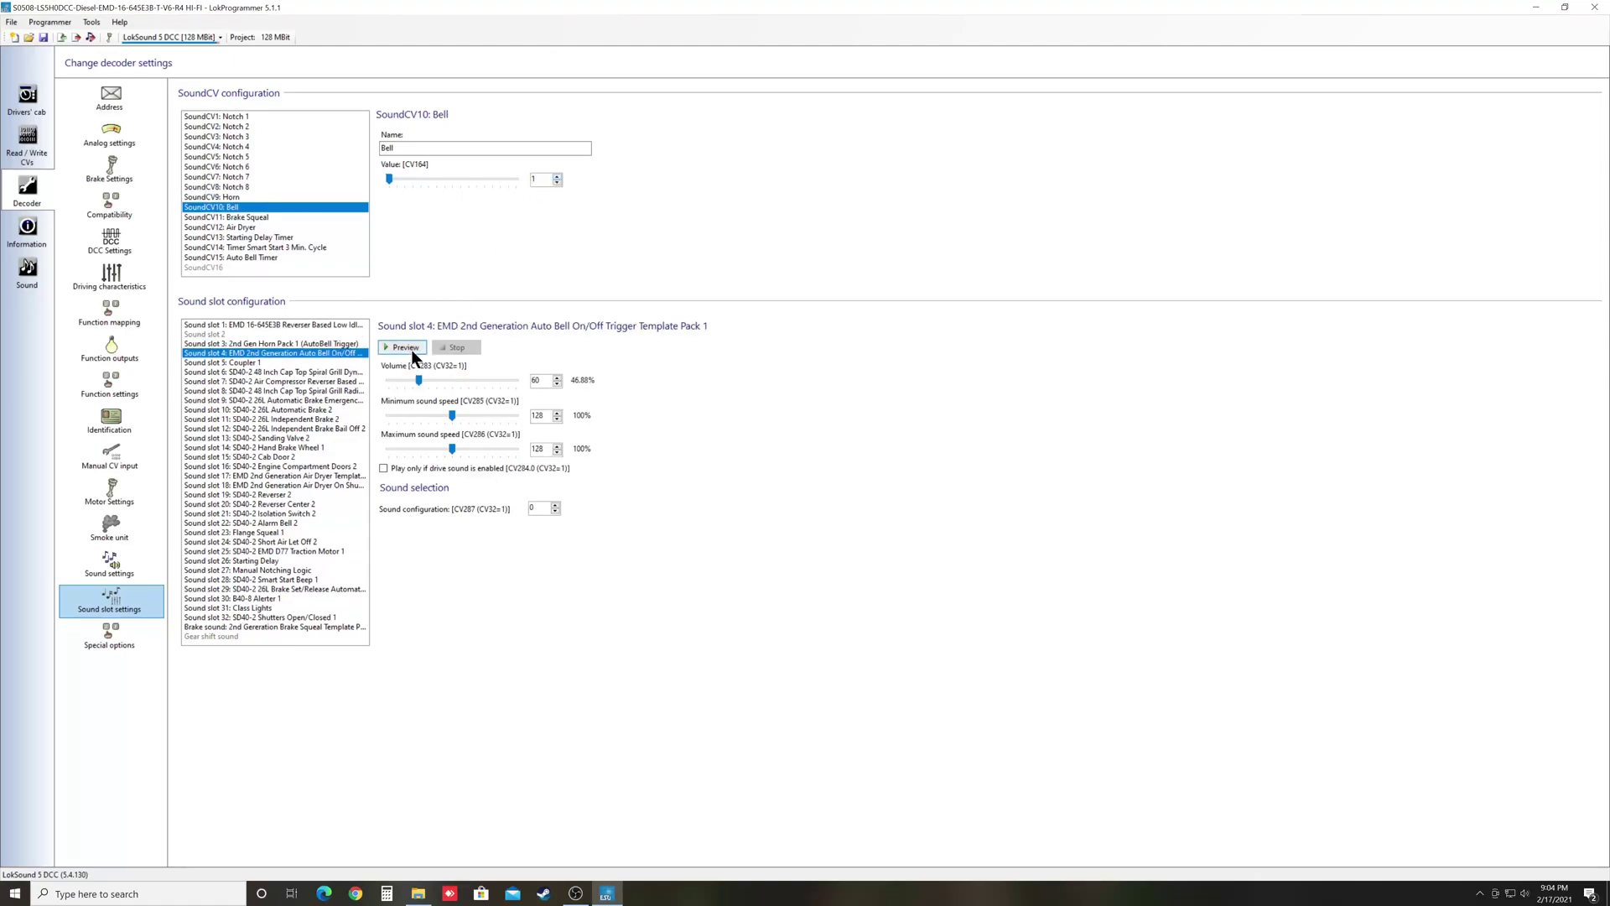
left_click(549, 182)
left_click(556, 183)
Step: Select sound slot 3 and SoundCV9 Horn, and look up the horn choices in the locomotive description
left_click(283, 342)
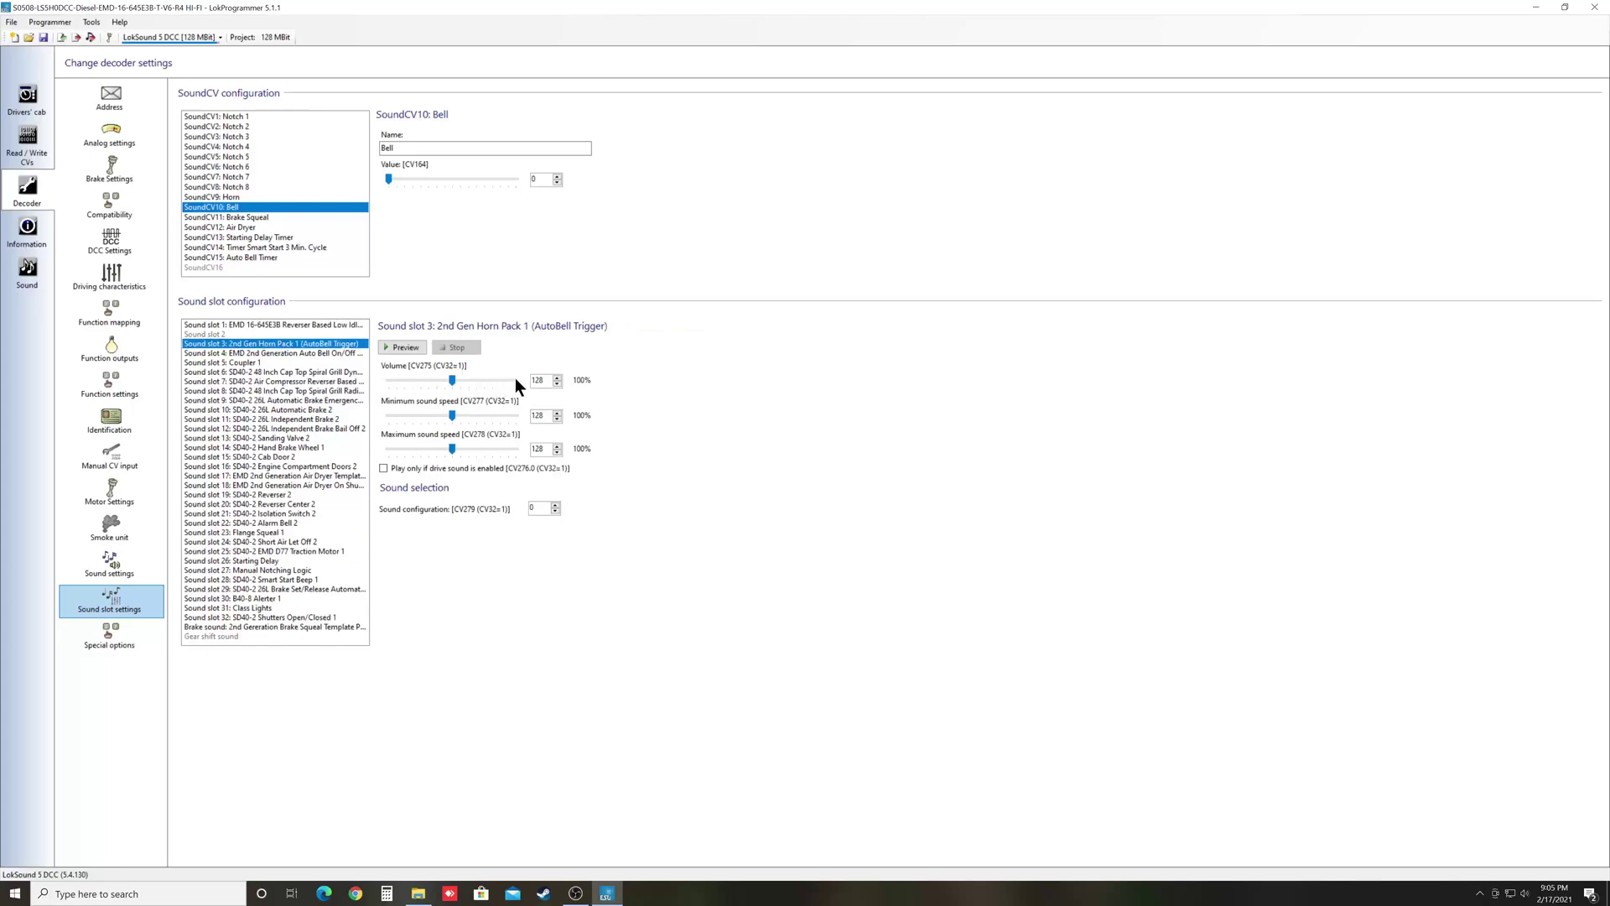
left_click(234, 197)
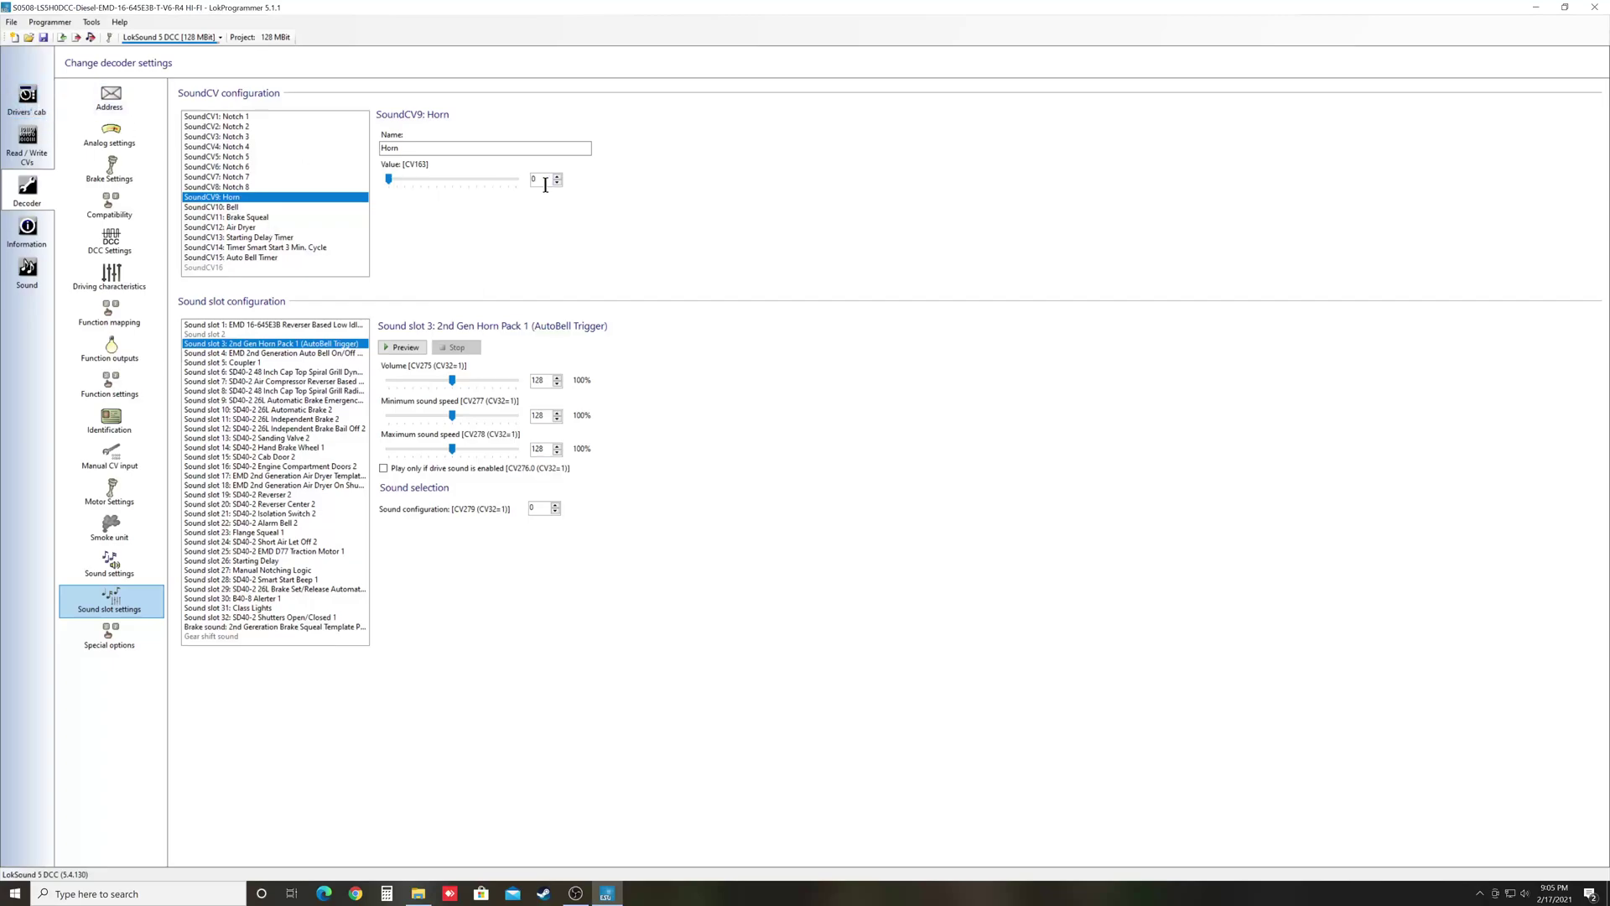
left_click(28, 230)
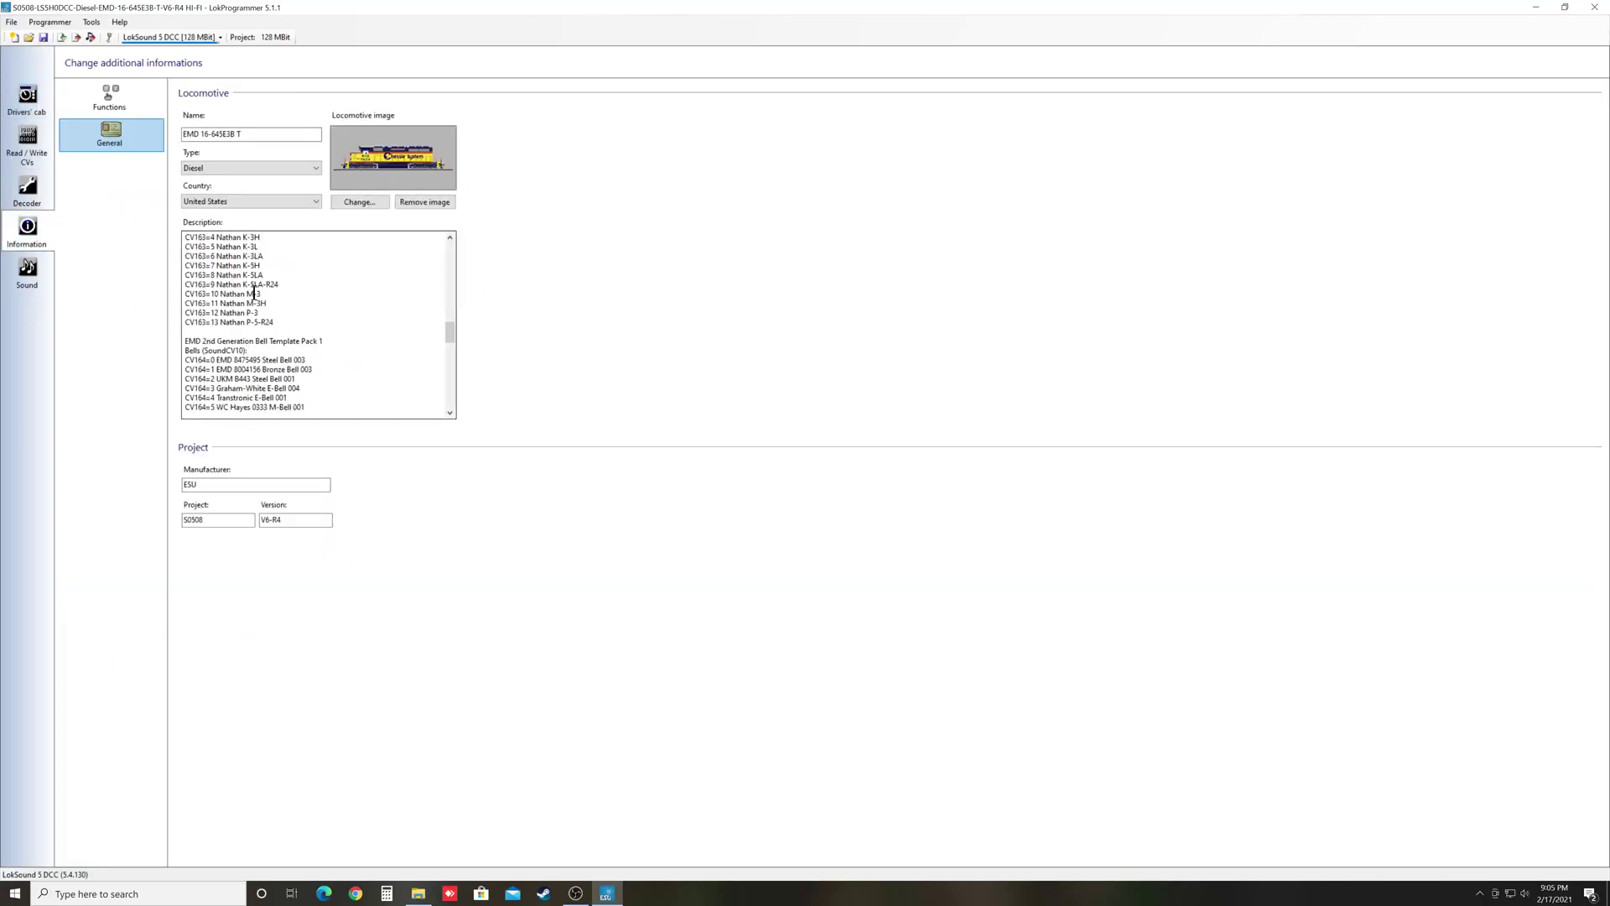
scroll(331, 284, "up", 2)
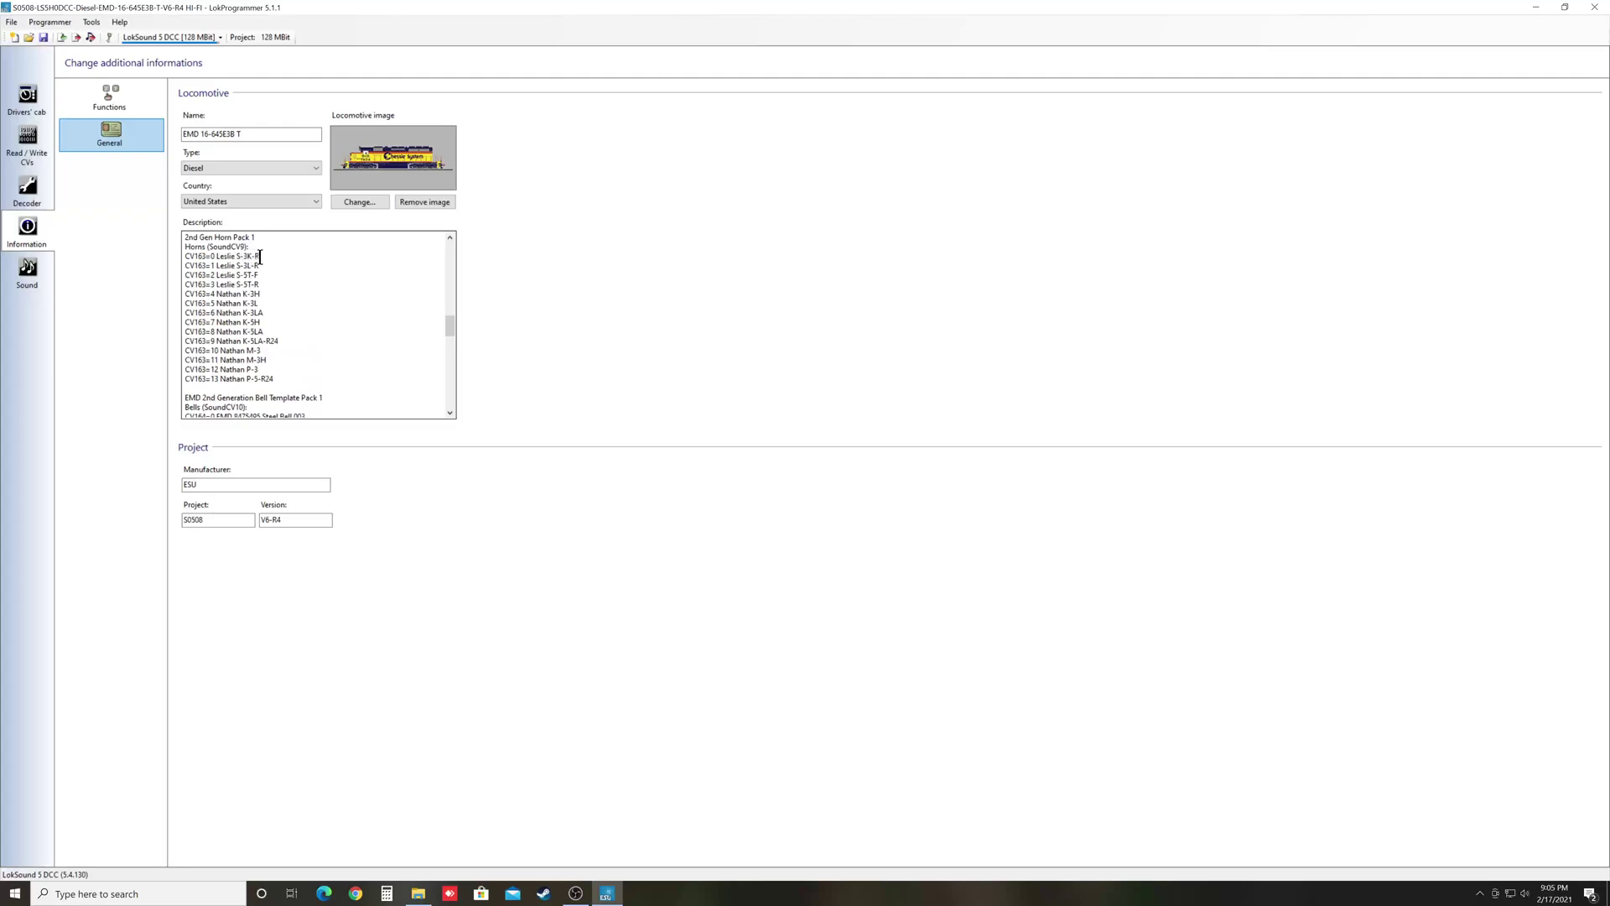
Step: Start the decoder test in the virtual drivers' cab, sound the horn with F2, and stop the test
left_click(36, 106)
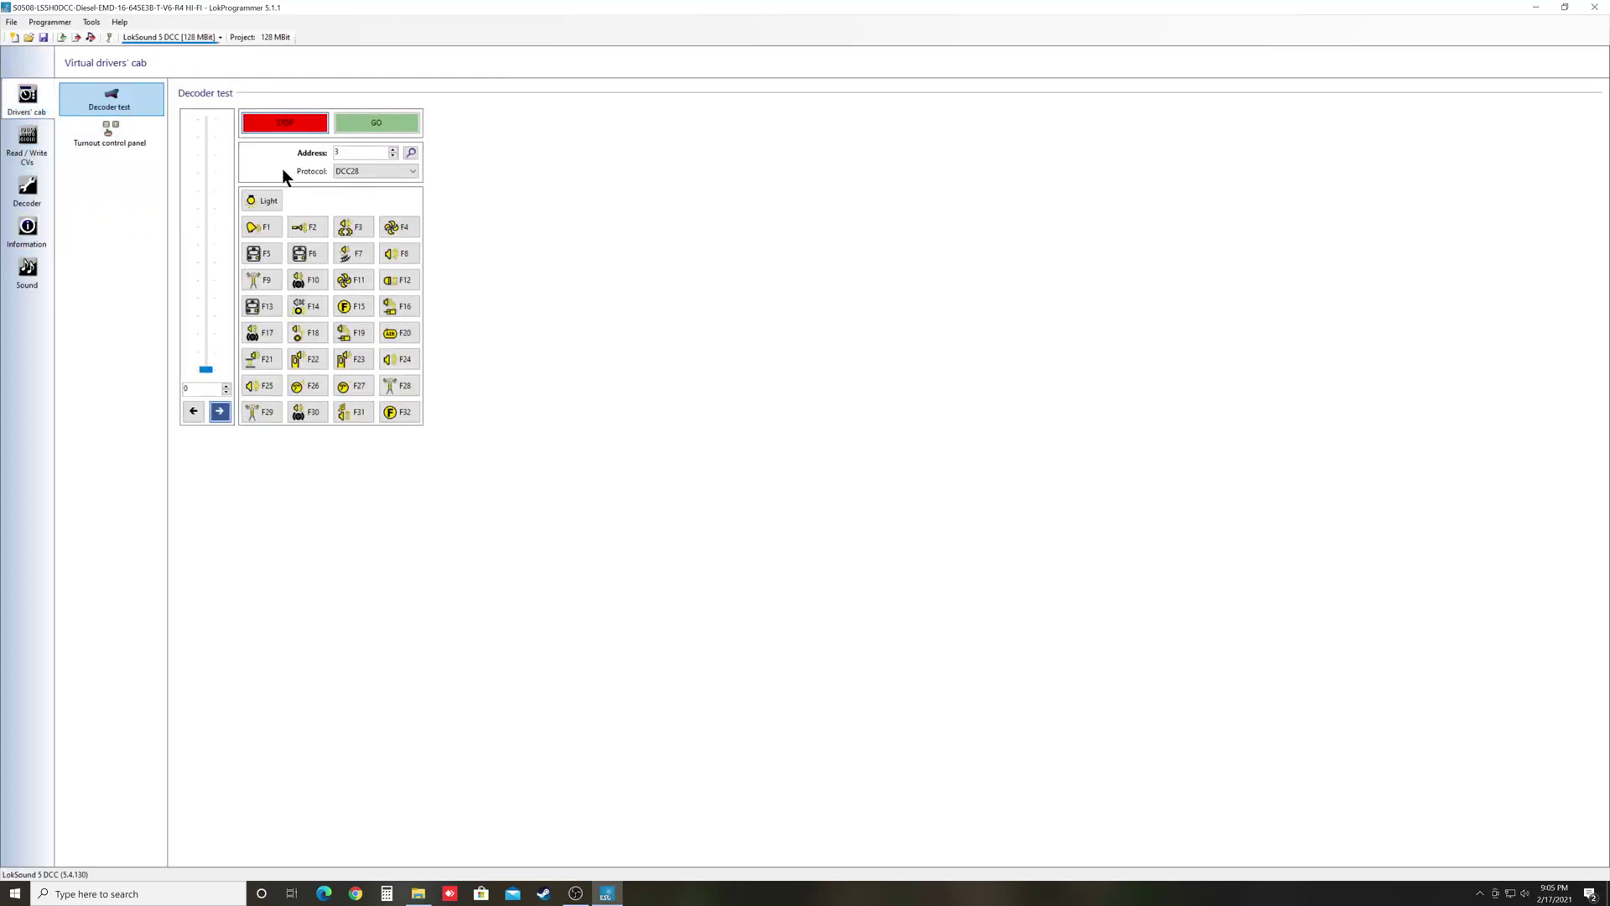
left_click(397, 132)
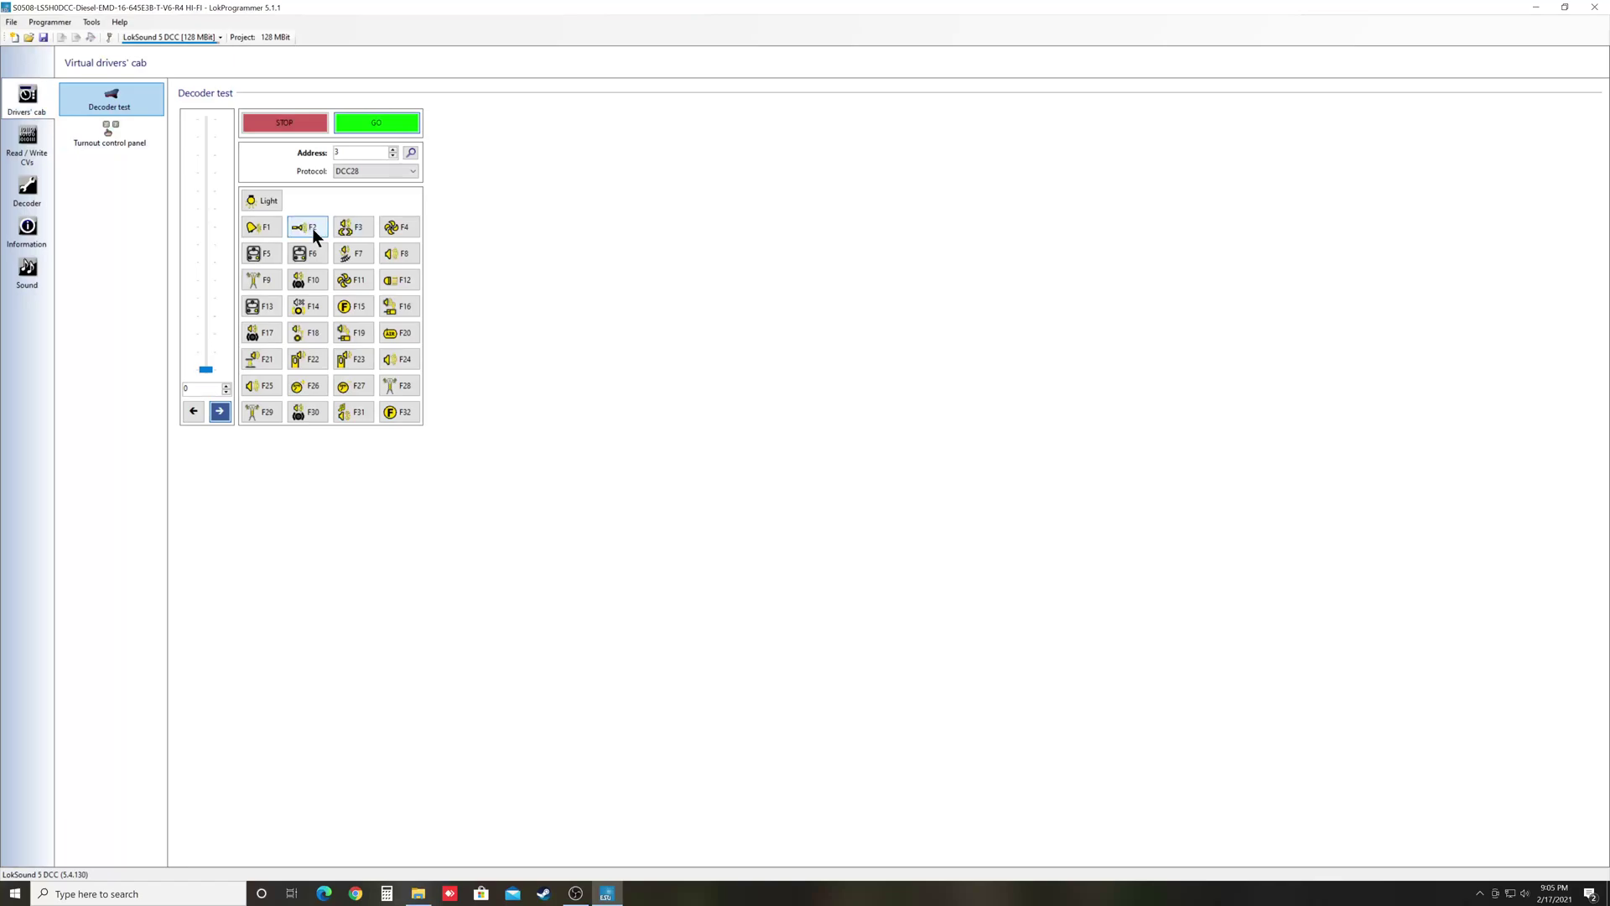
left_click(309, 130)
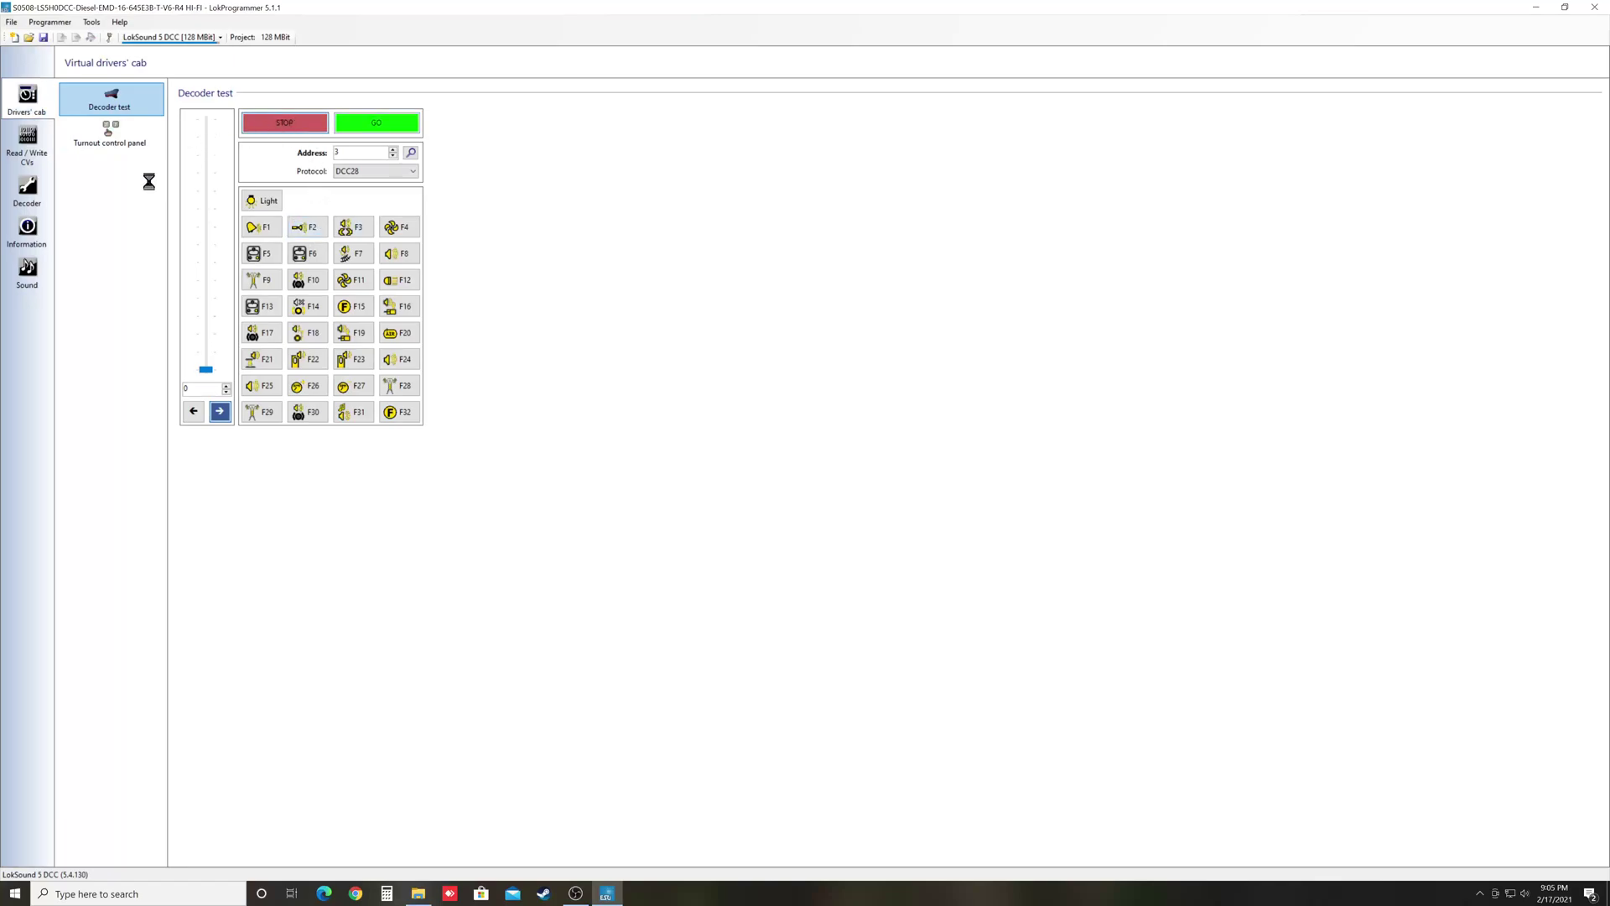
Step: Set the SoundCV9 Horn value to 1 and write the data to the decoder, overwriting defaults with current values
left_click(43, 186)
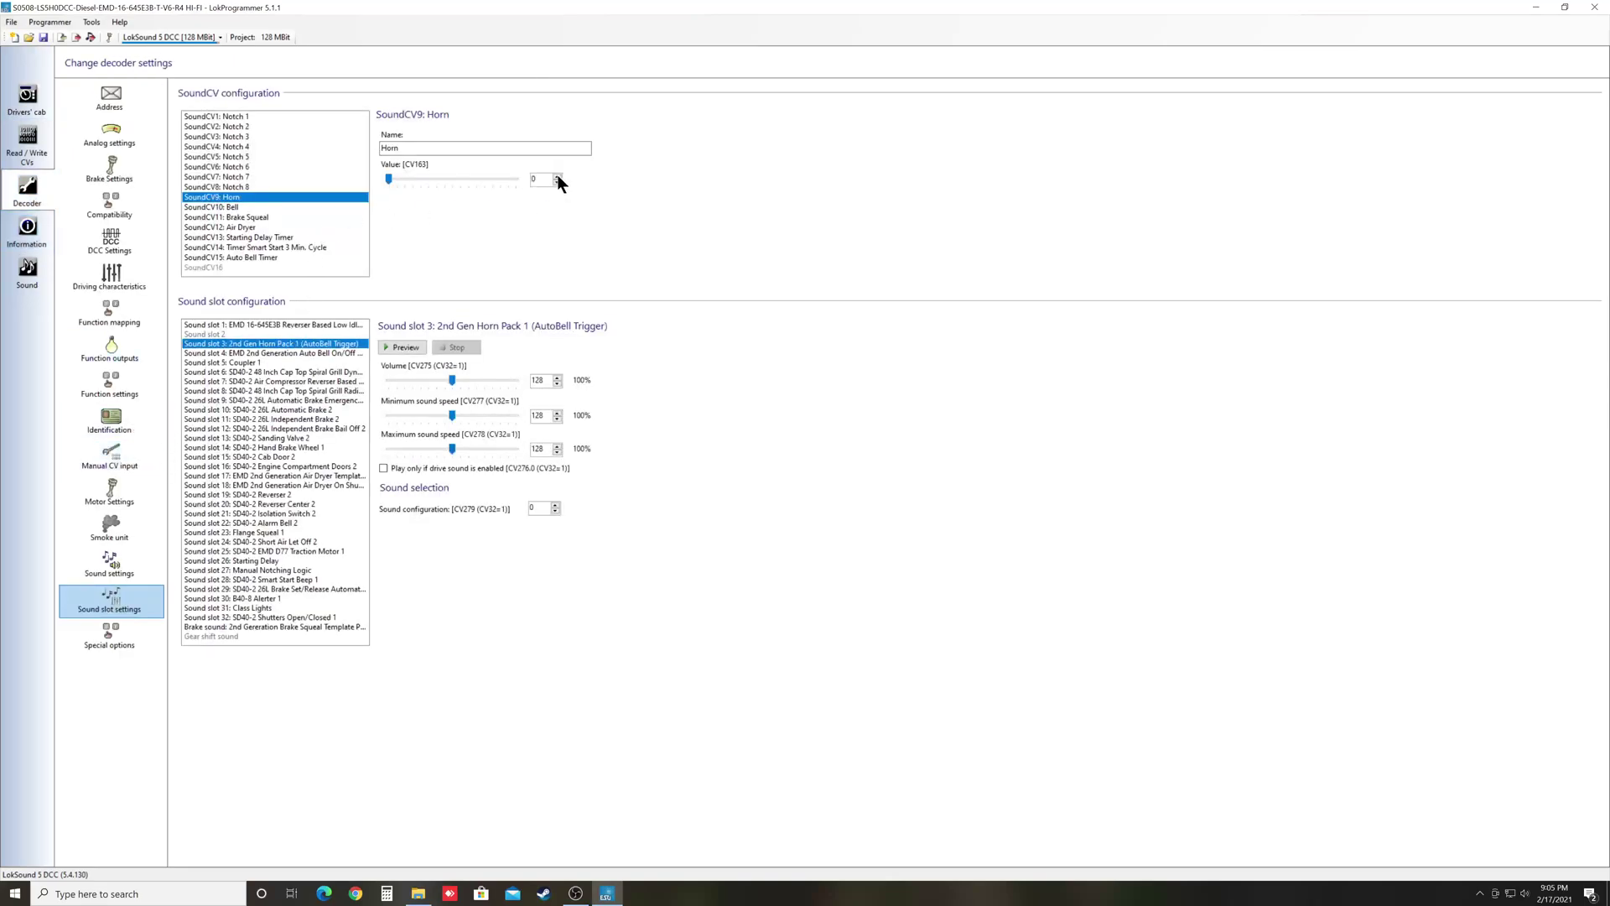
left_click(28, 231)
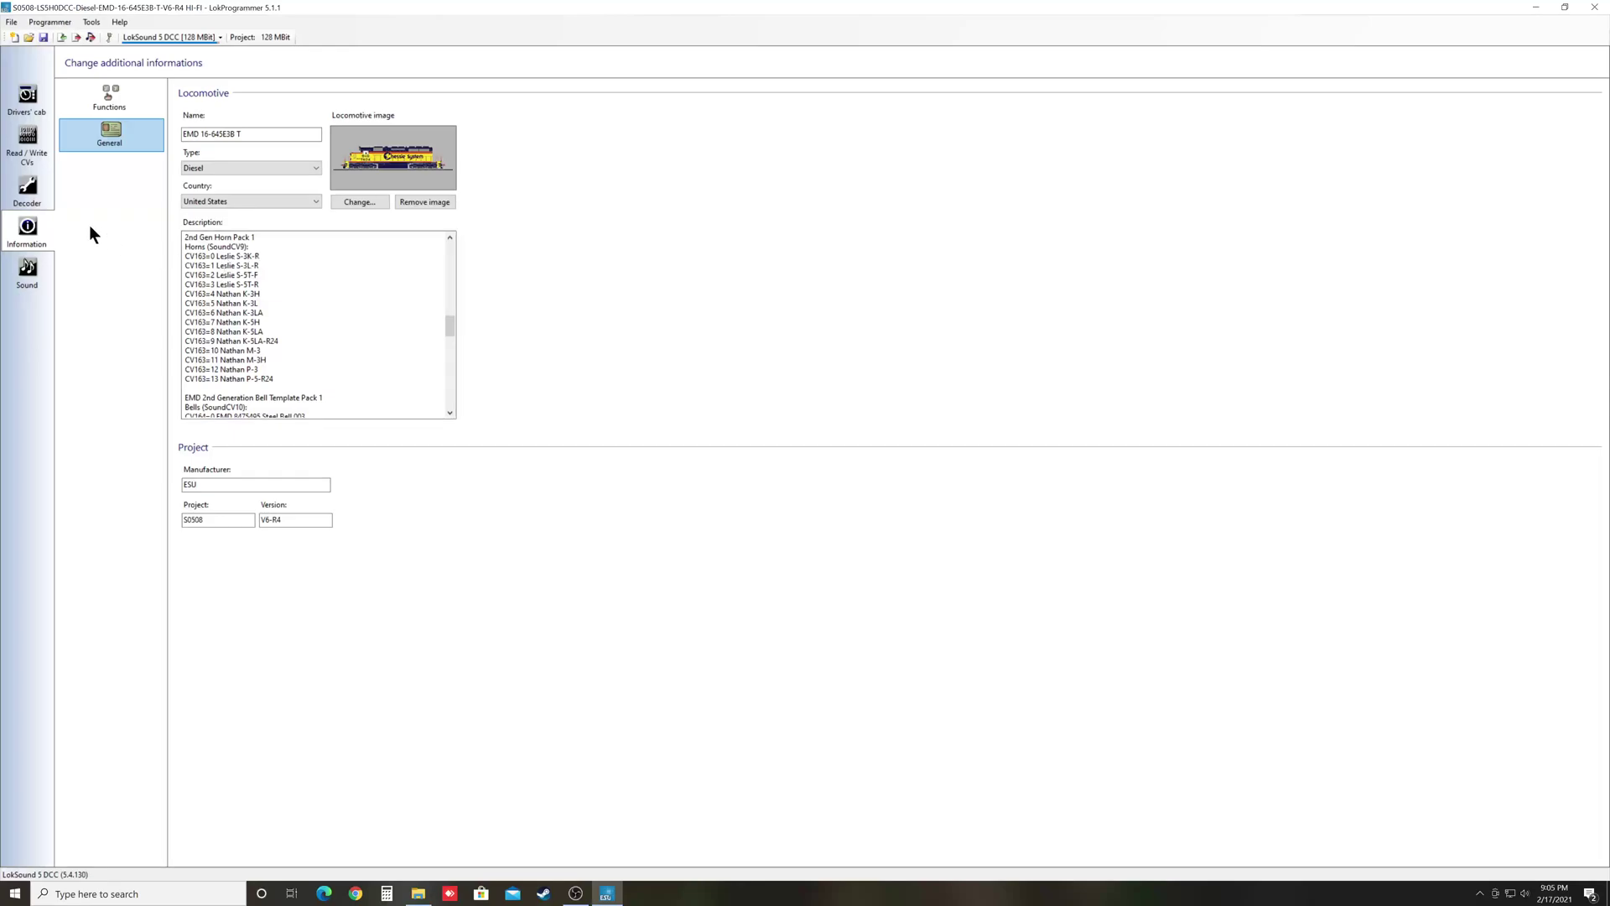
left_click(29, 196)
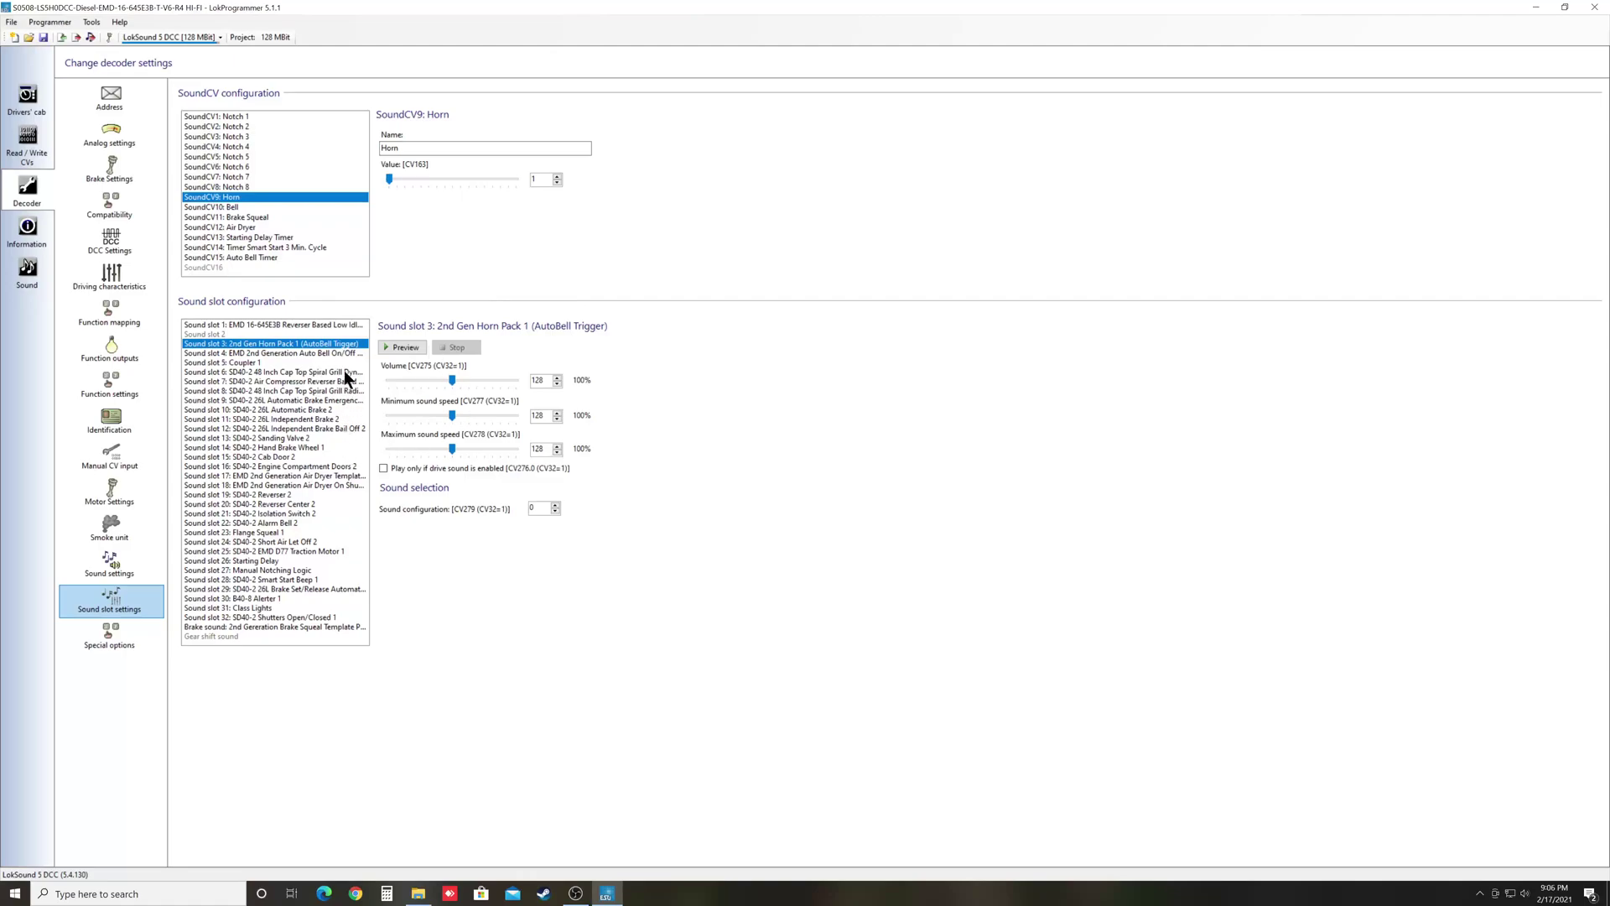
left_click(76, 37)
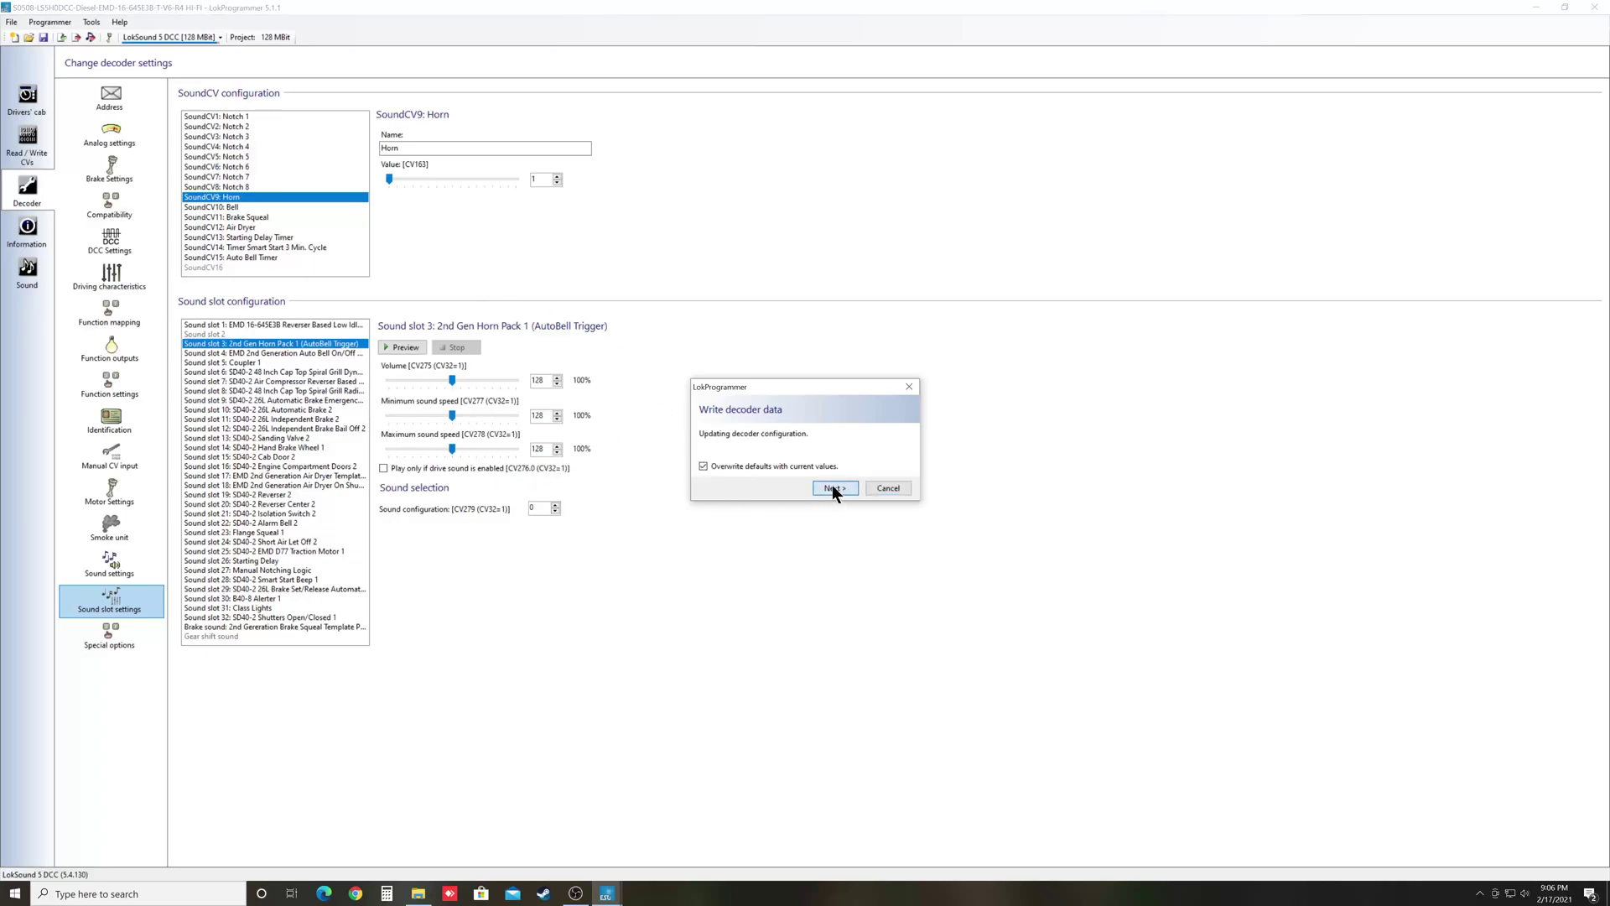
left_click(832, 486)
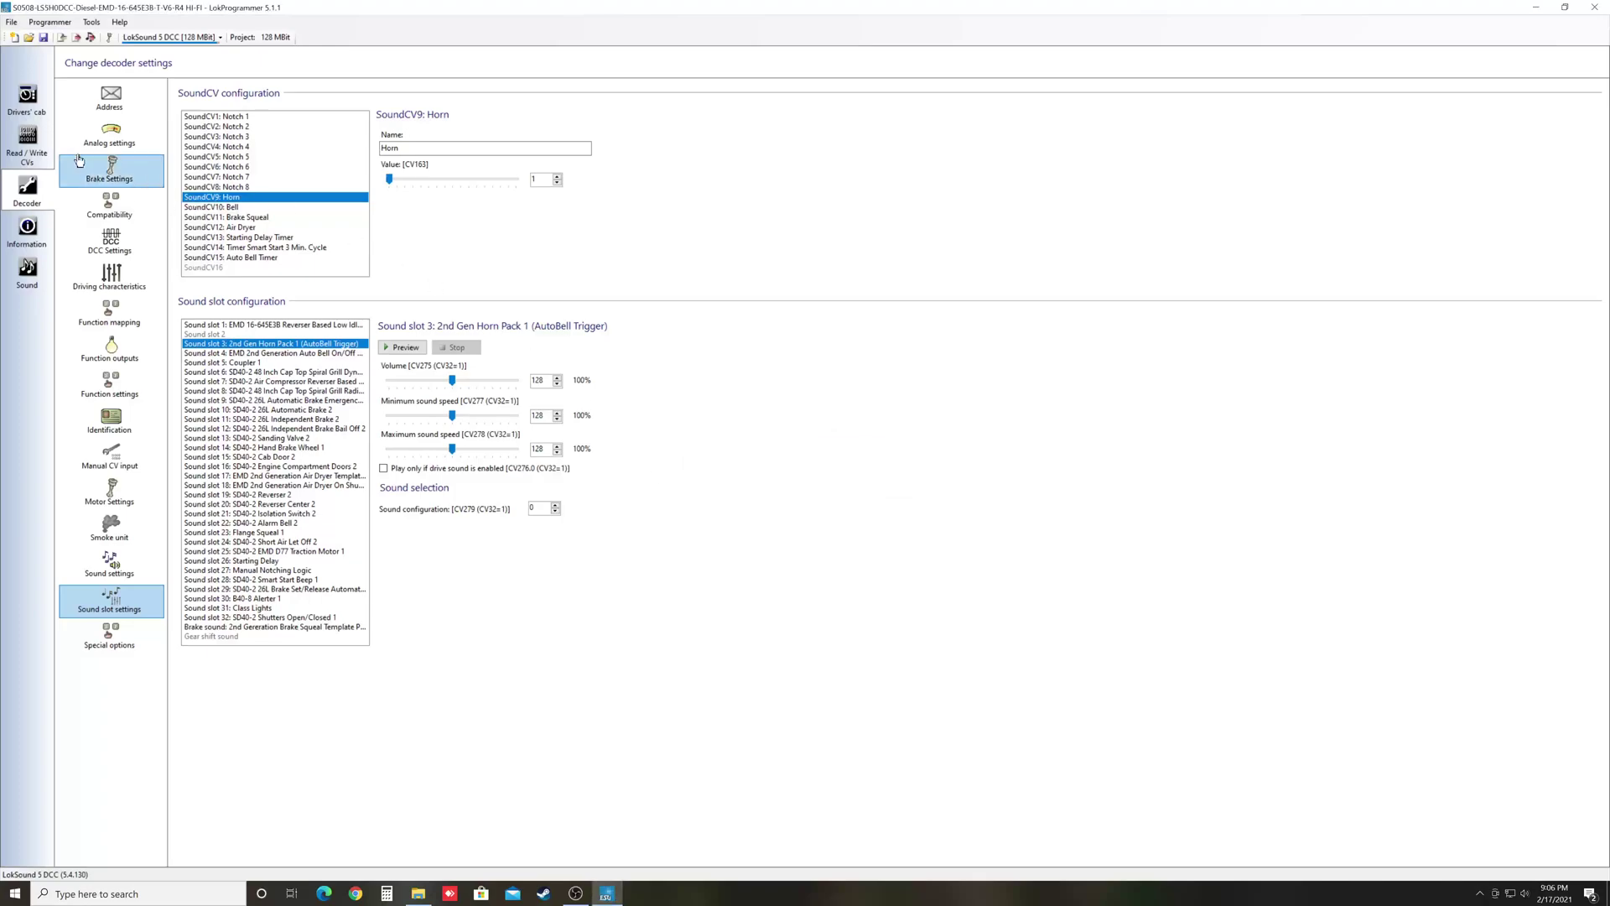
Step: Run the decoder test in the virtual drivers' cab to hear the newly written horn on F2, and stop it
left_click(27, 102)
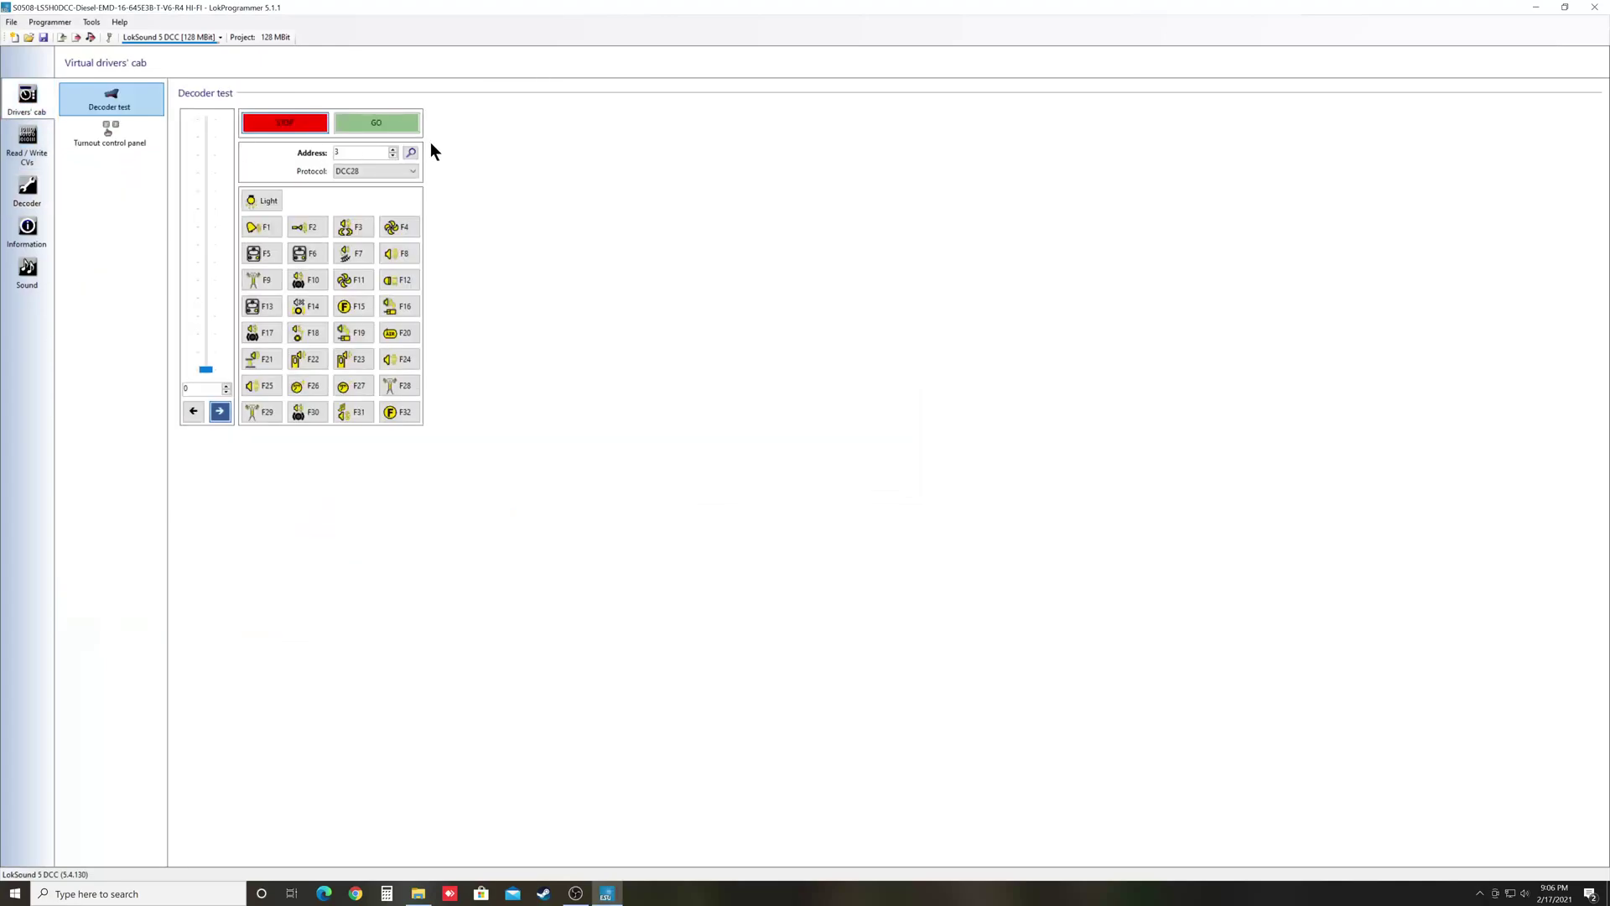
left_click(395, 124)
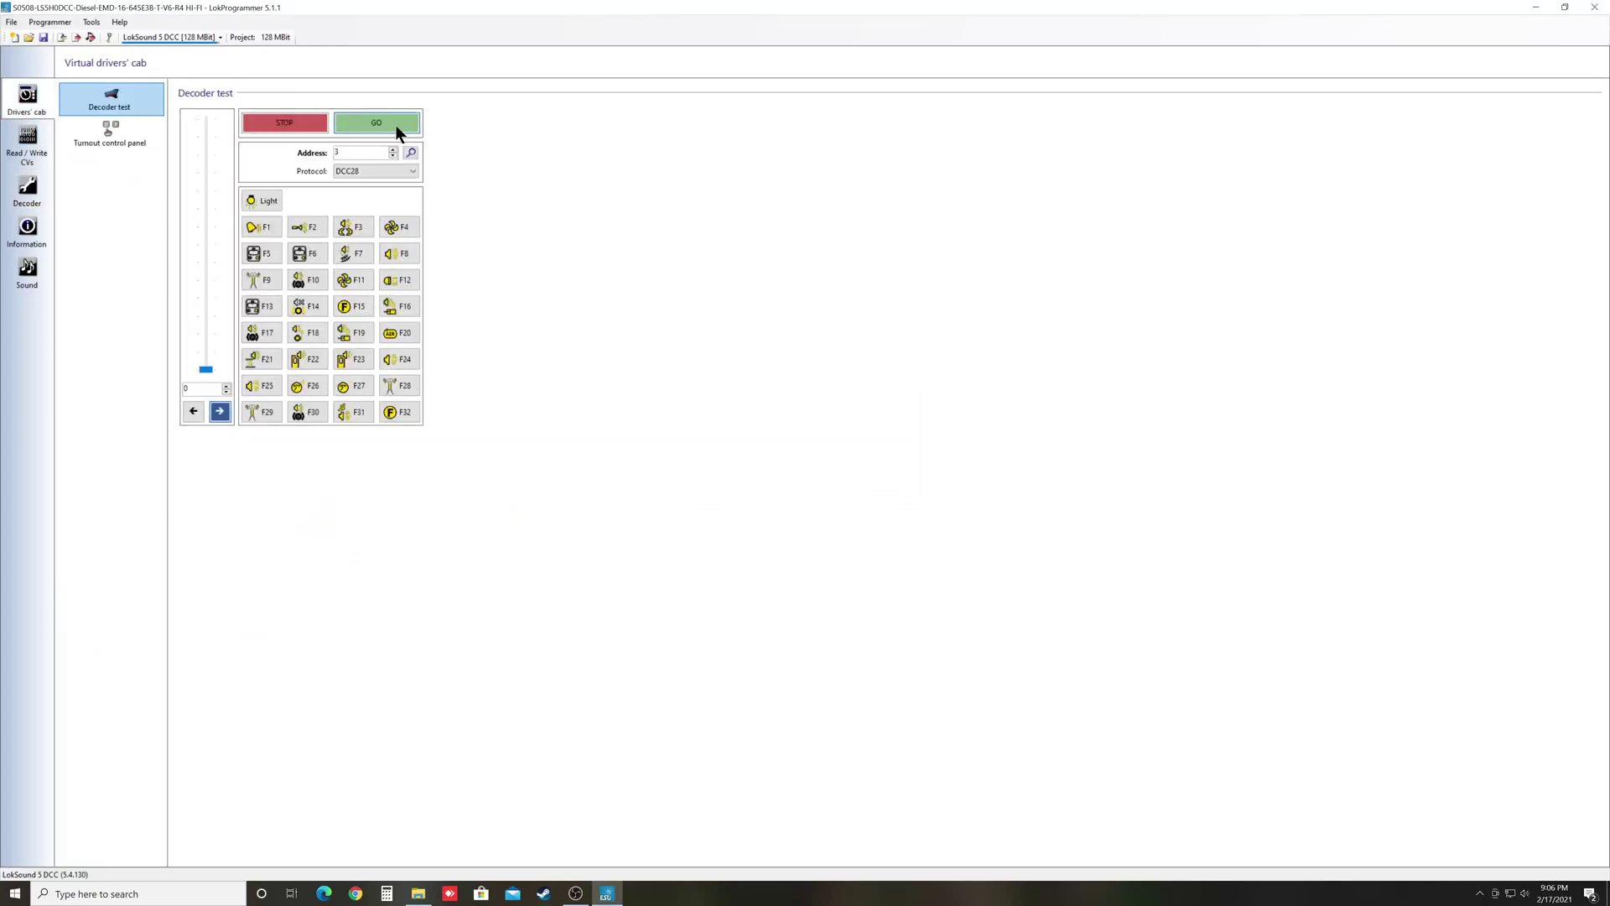
left_click(305, 227)
left_click(285, 123)
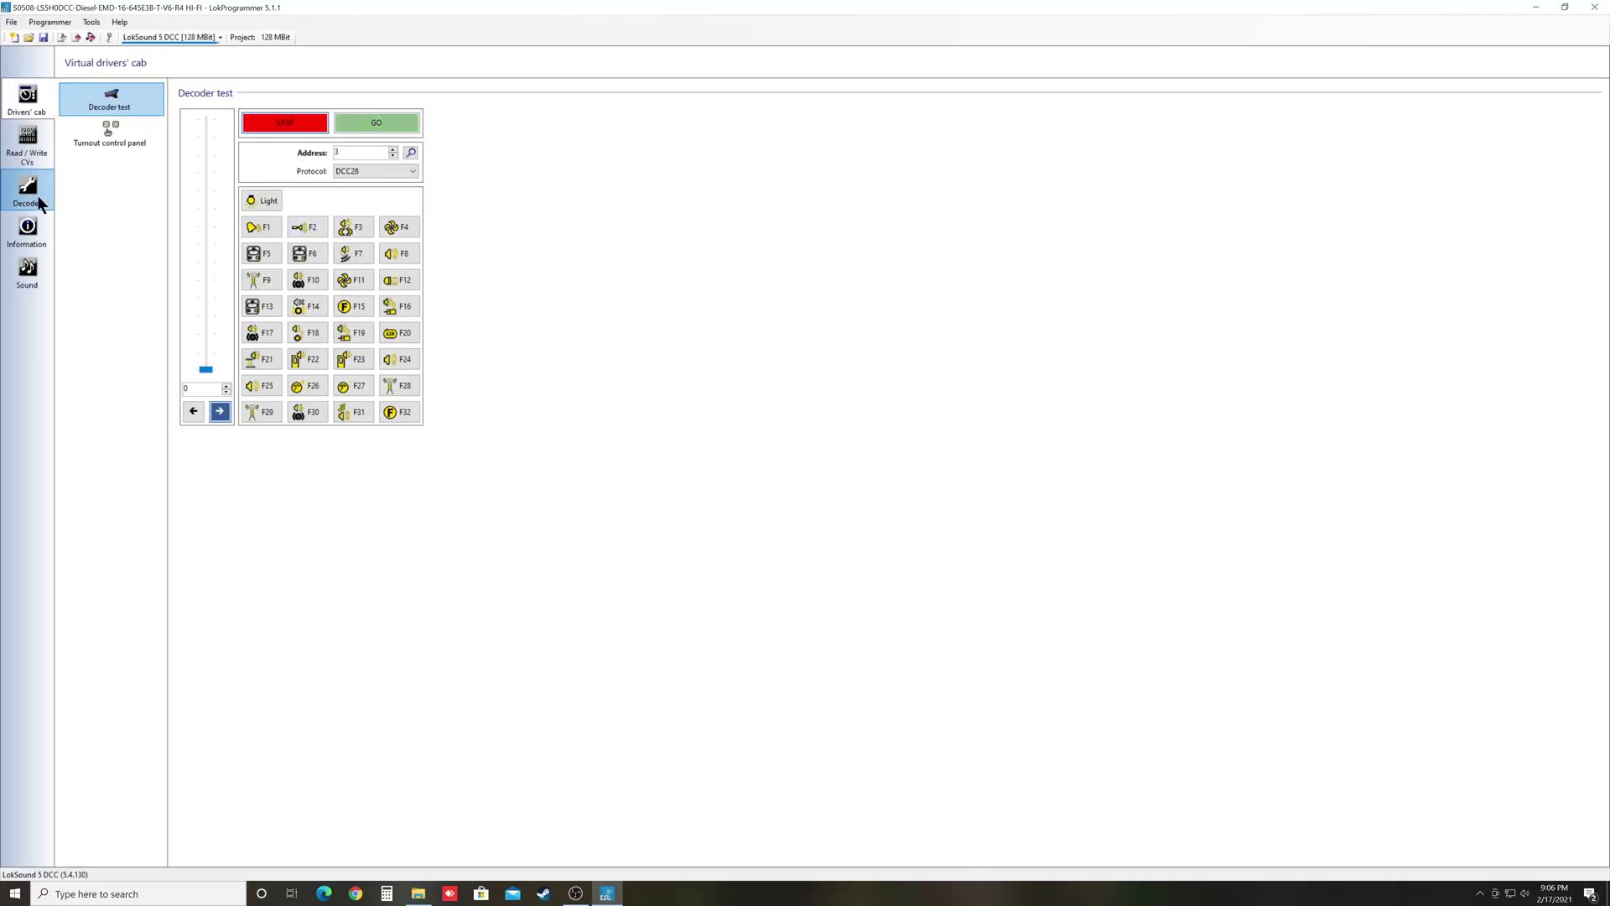
Step: Set the SoundCV9 Horn value to 9 for the Nathan K-5LA-R24 and write the data to the decoder, overwriting defaults
left_click(28, 231)
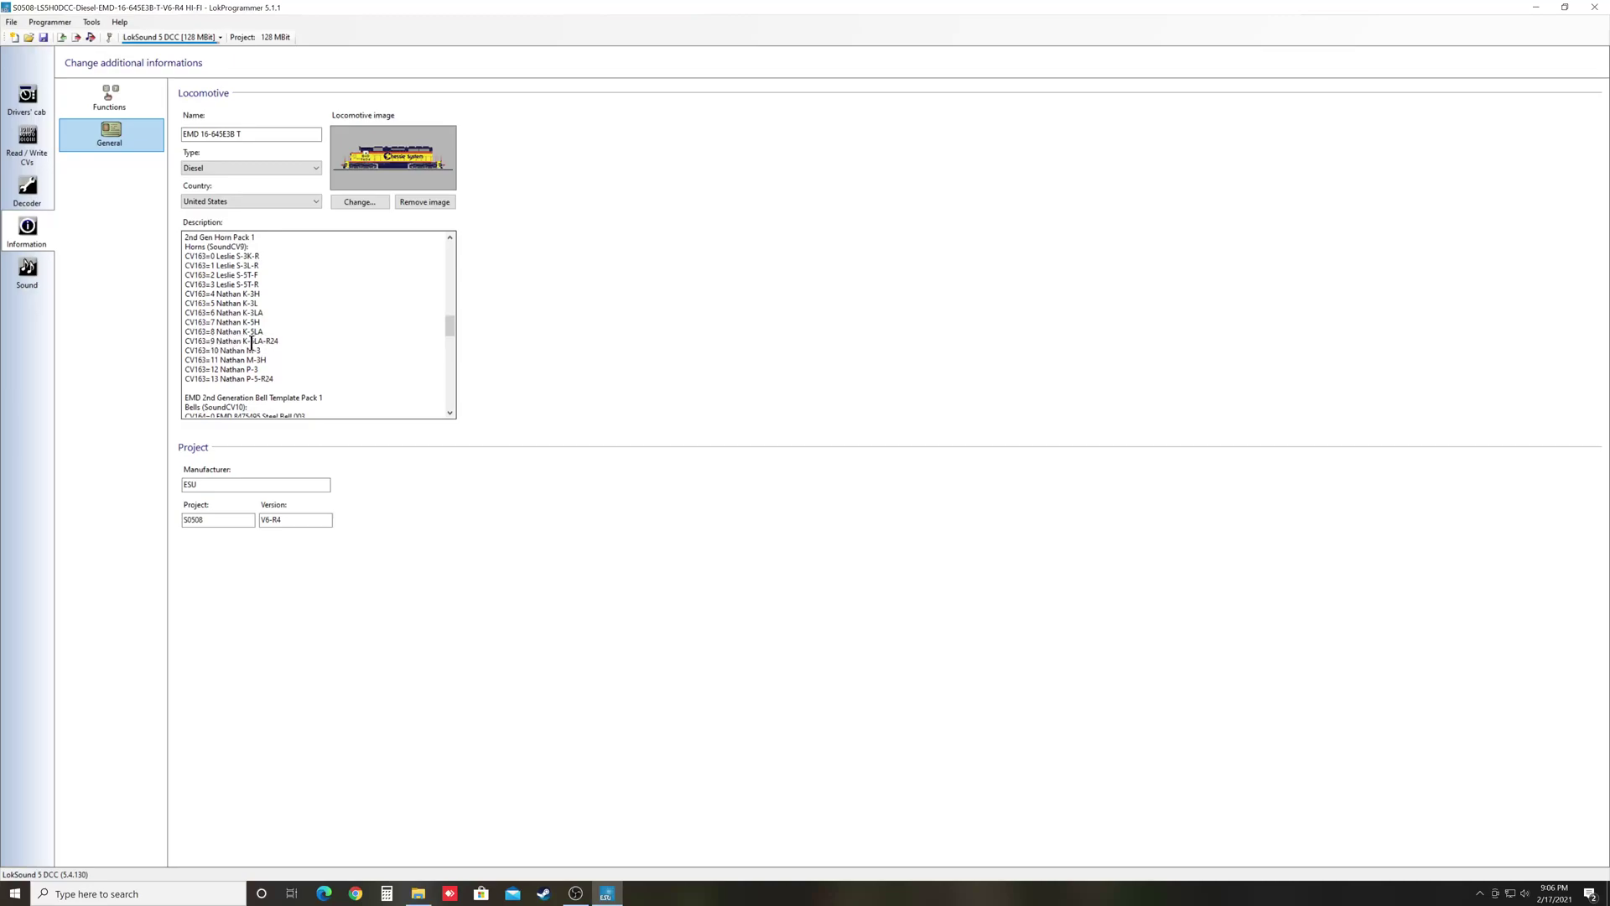
left_click(31, 197)
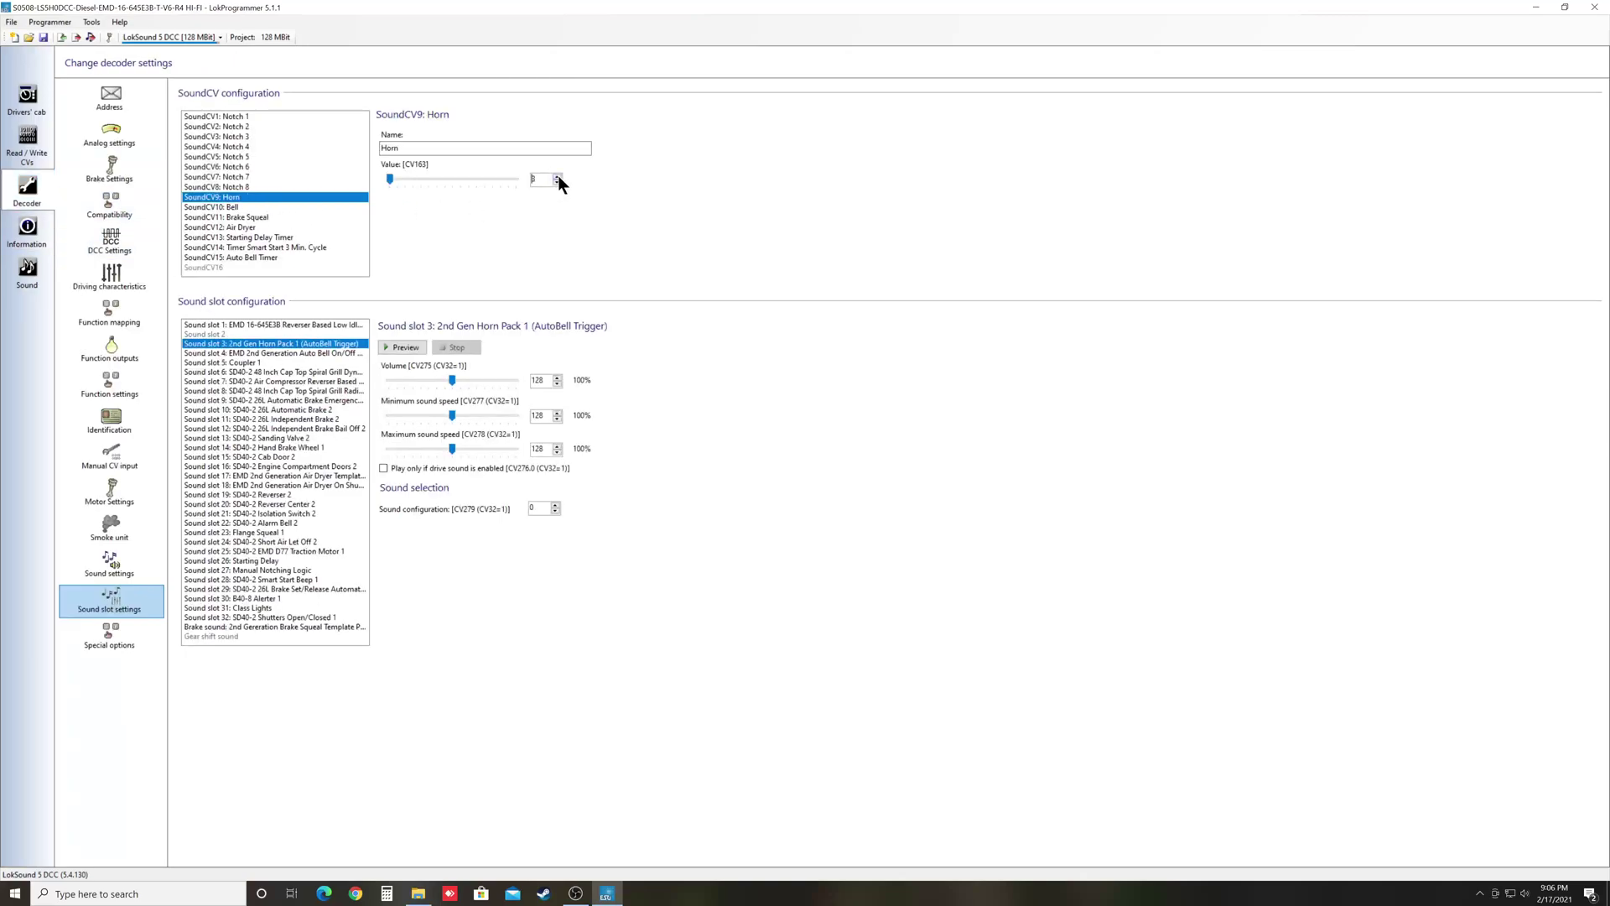
scroll(559, 181, "up", 5)
left_click(76, 37)
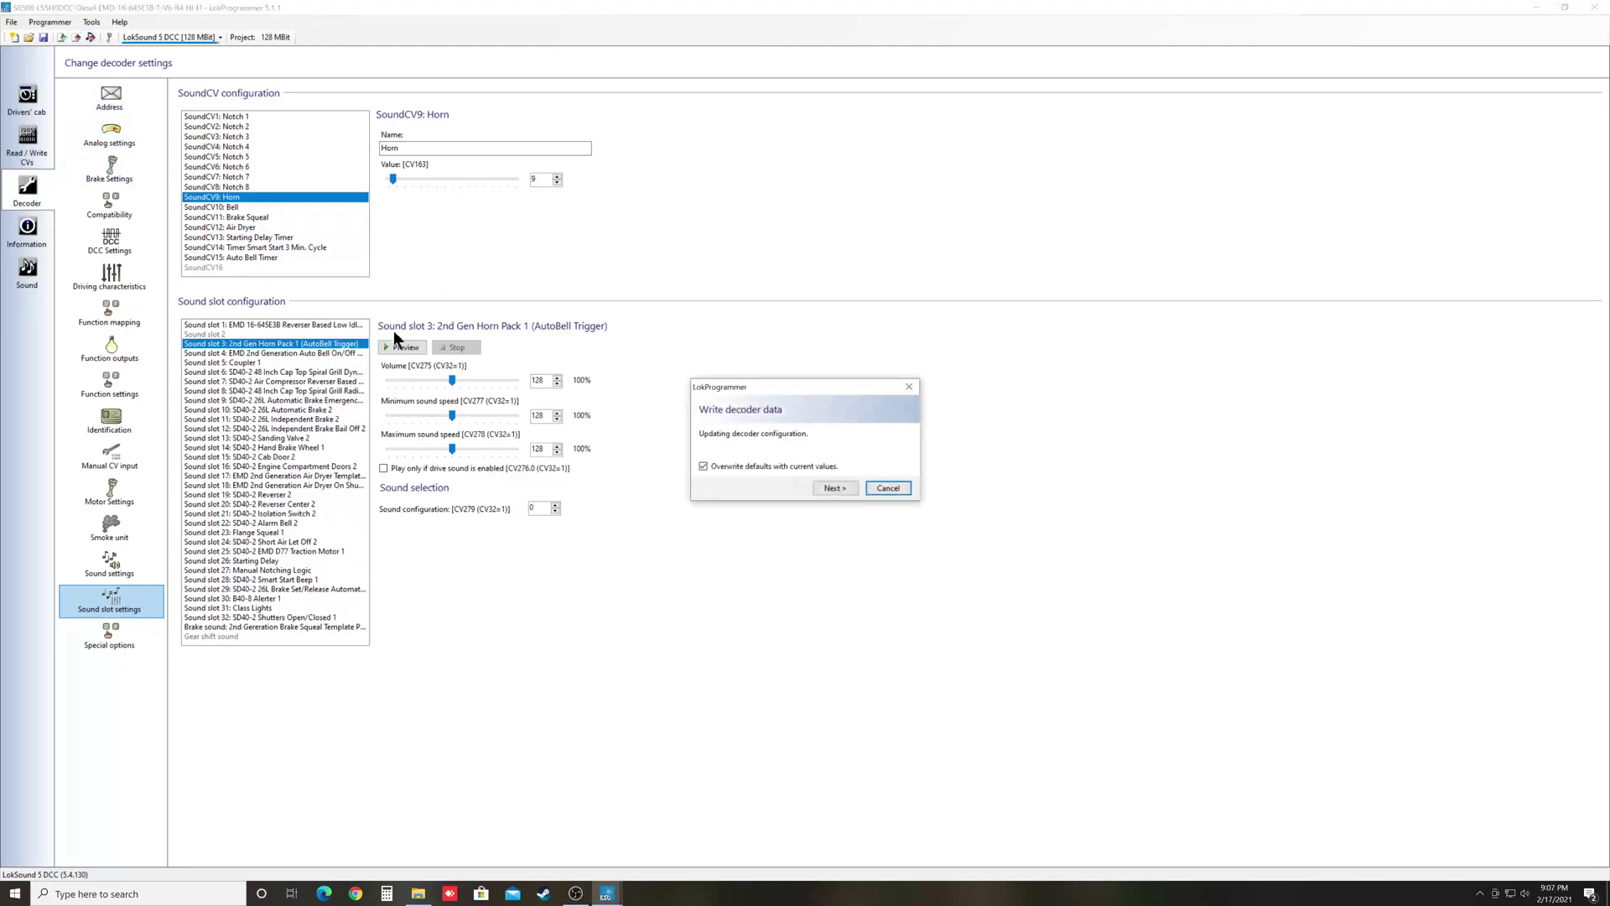
left_click(825, 485)
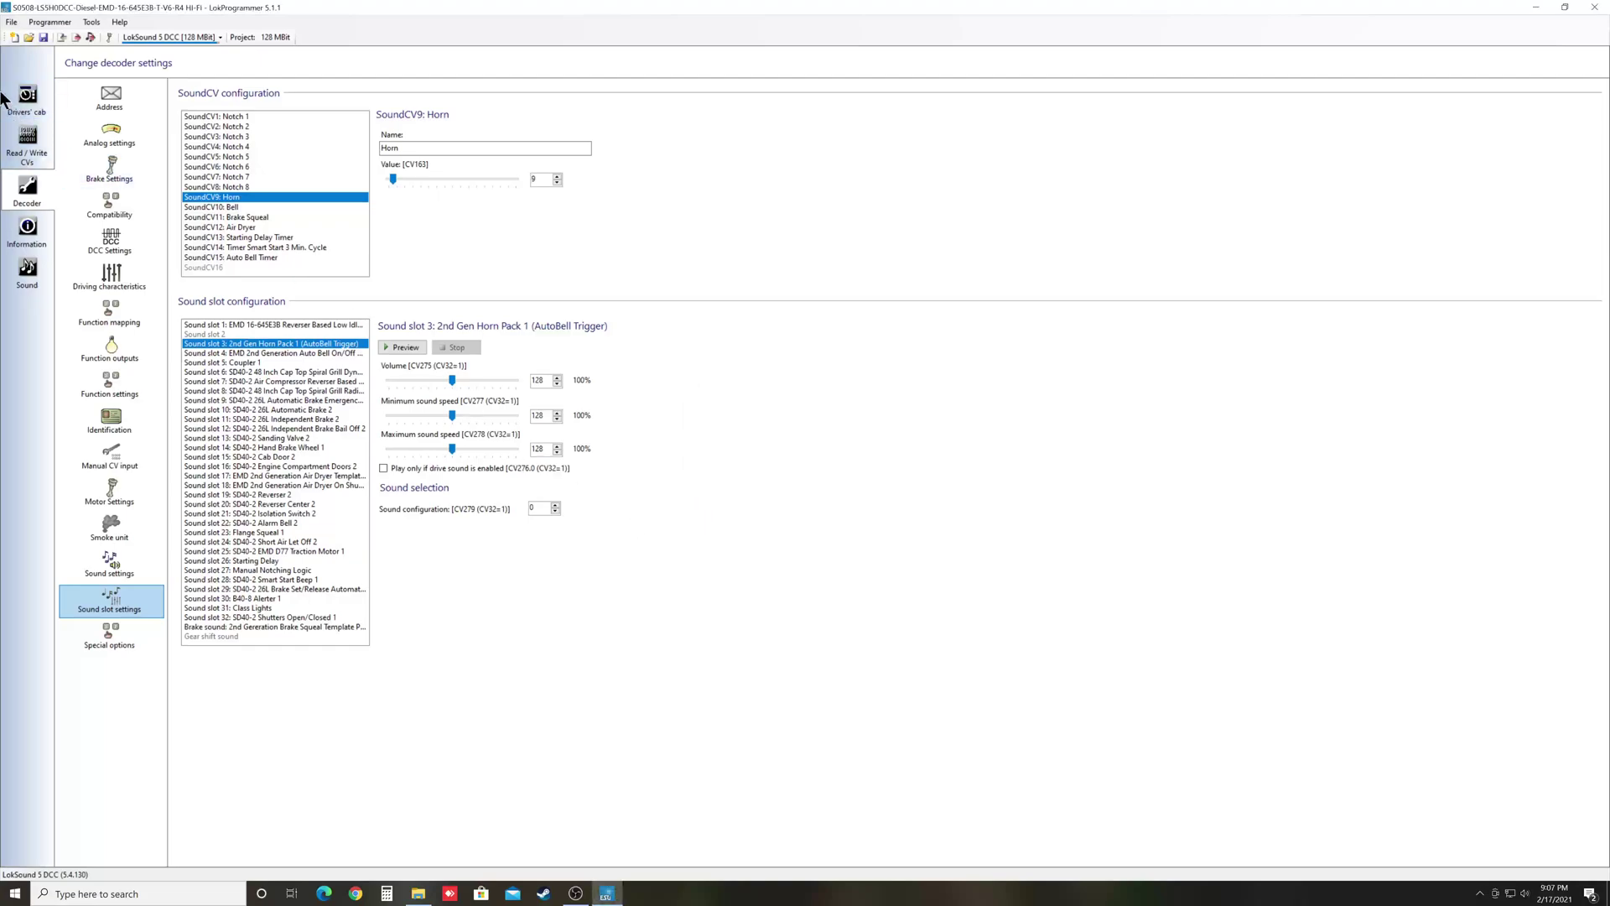
Step: Test the Nathan K-5LA-R24 horn on F2 in the virtual drivers' cab, stop the test, and return to the decoder settings
left_click(53, 113)
left_click(367, 127)
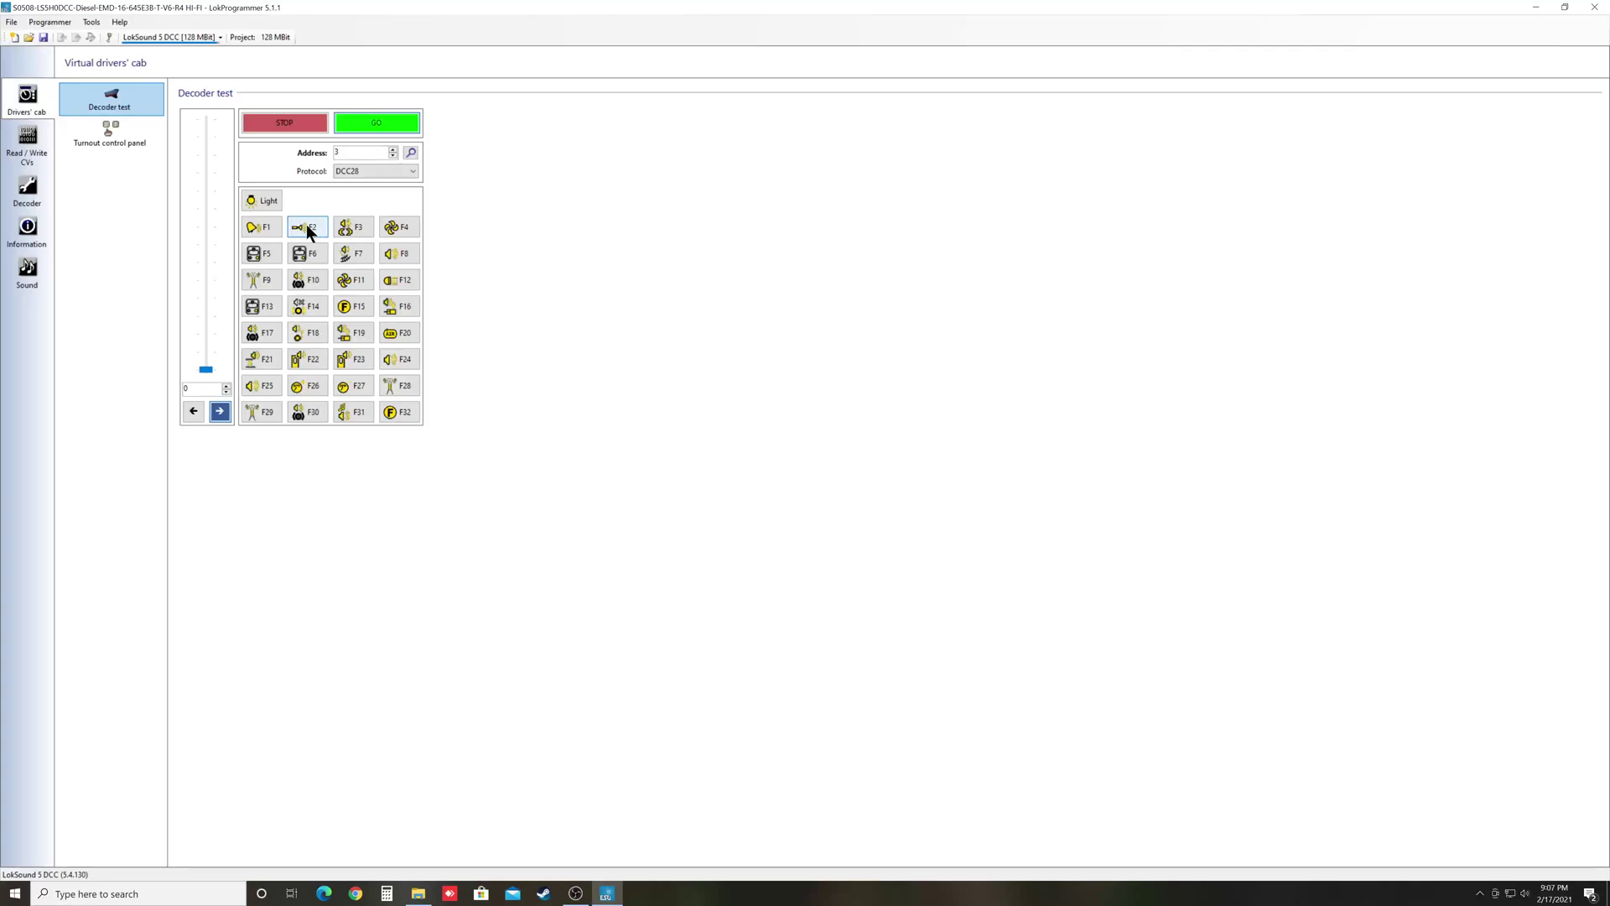
left_click(285, 122)
left_click(27, 188)
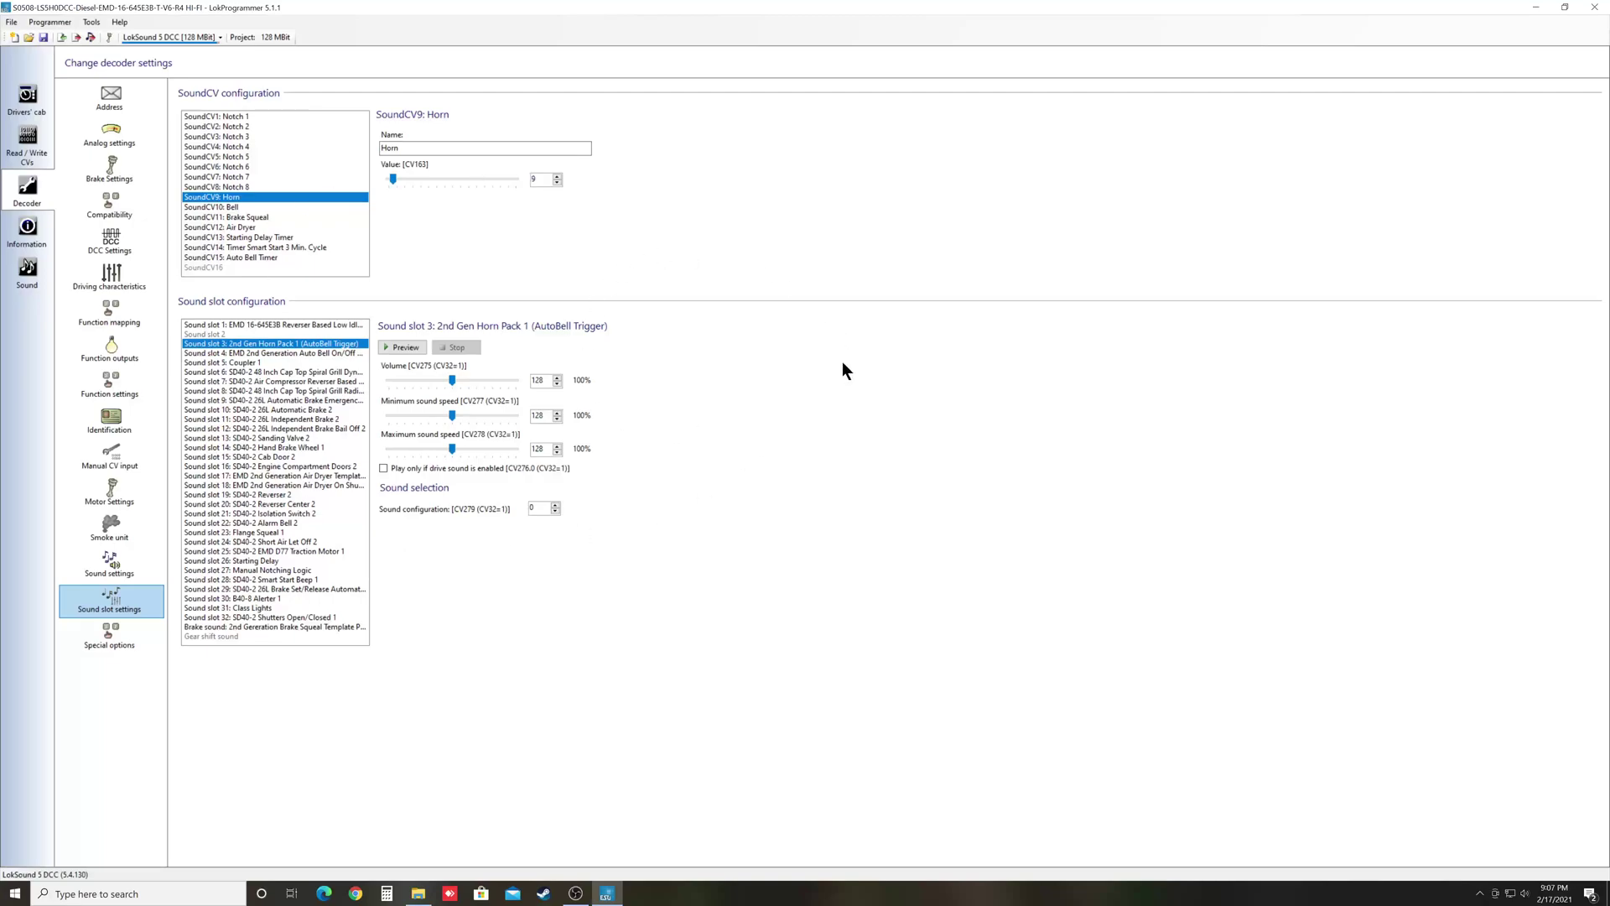
Step: Select SoundCV10 Bell and look up the CV164 bell options in the locomotive description, ending in the decoder settings
left_click(33, 233)
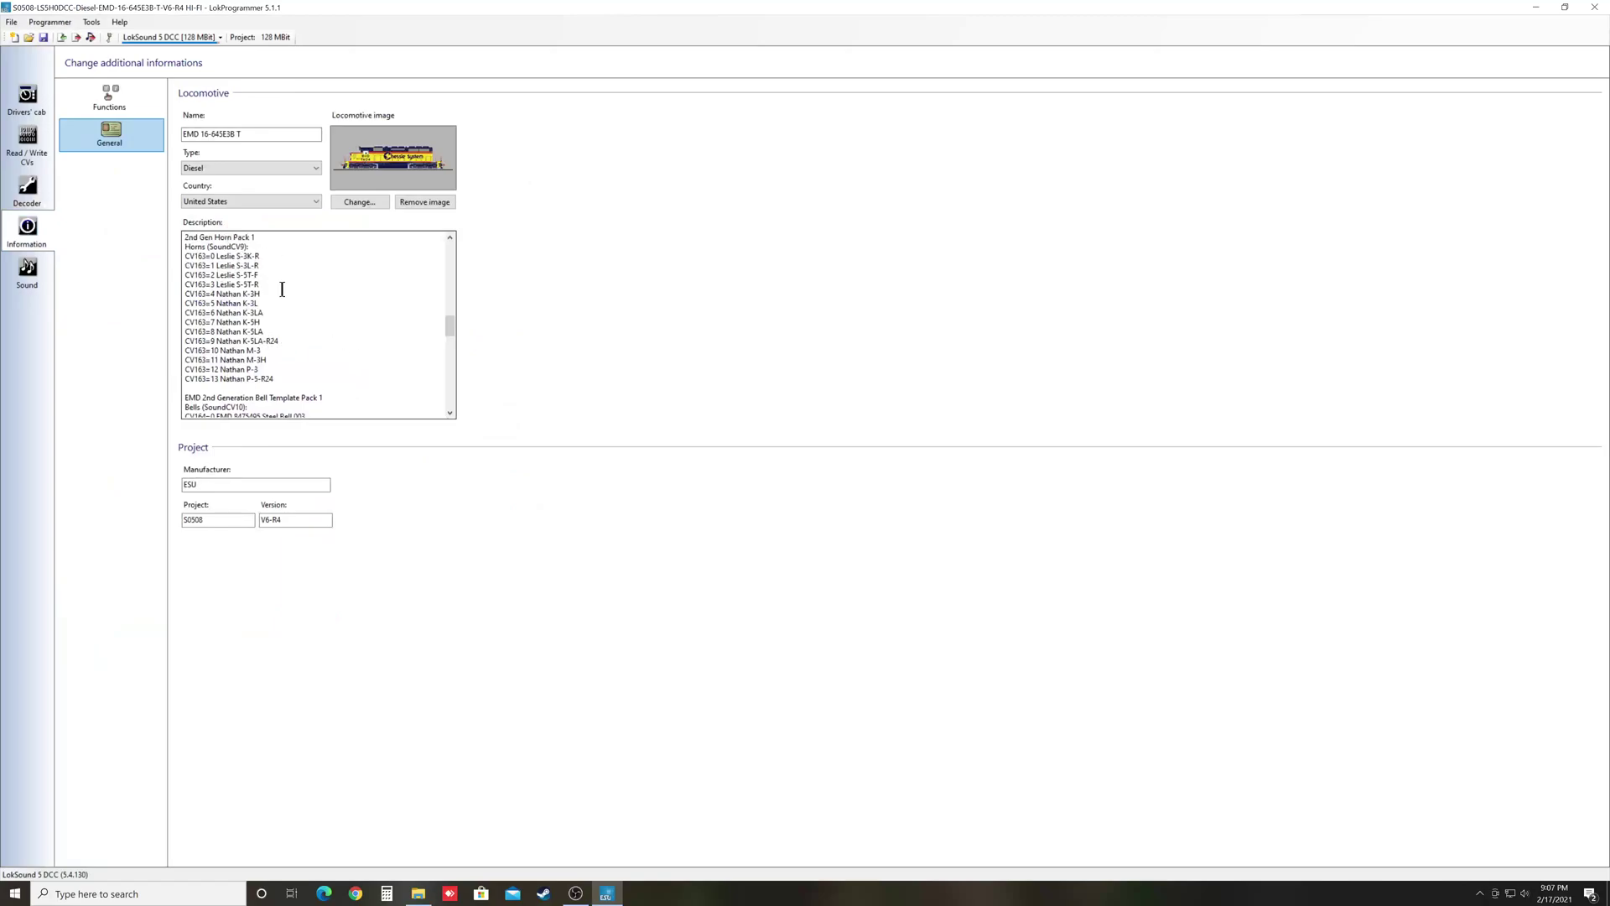
left_click(35, 188)
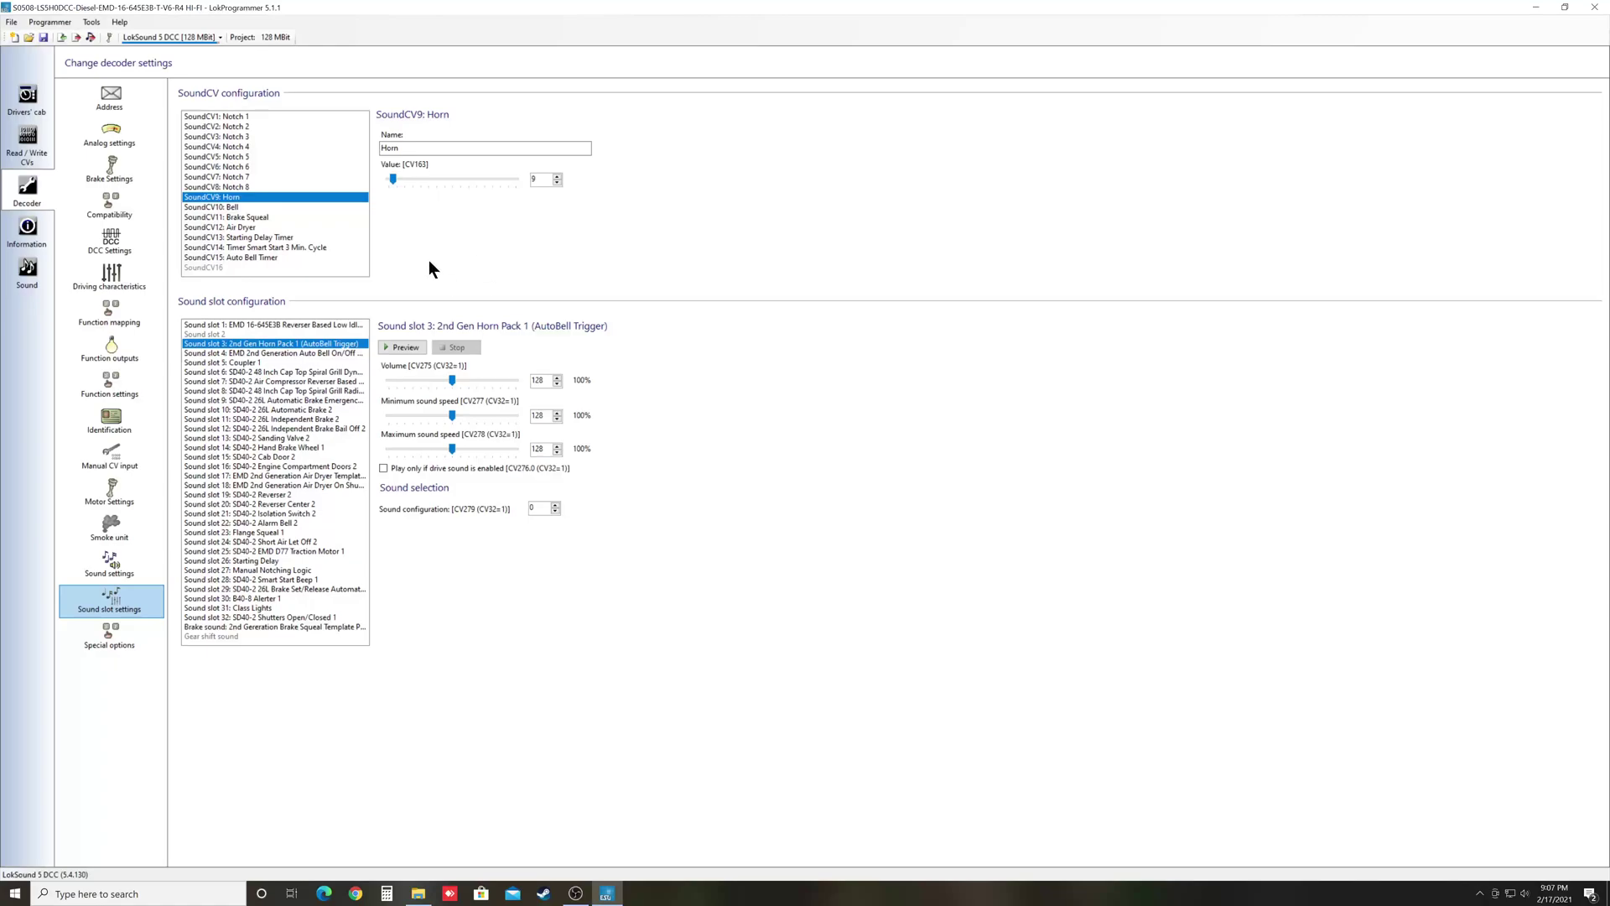
left_click(231, 206)
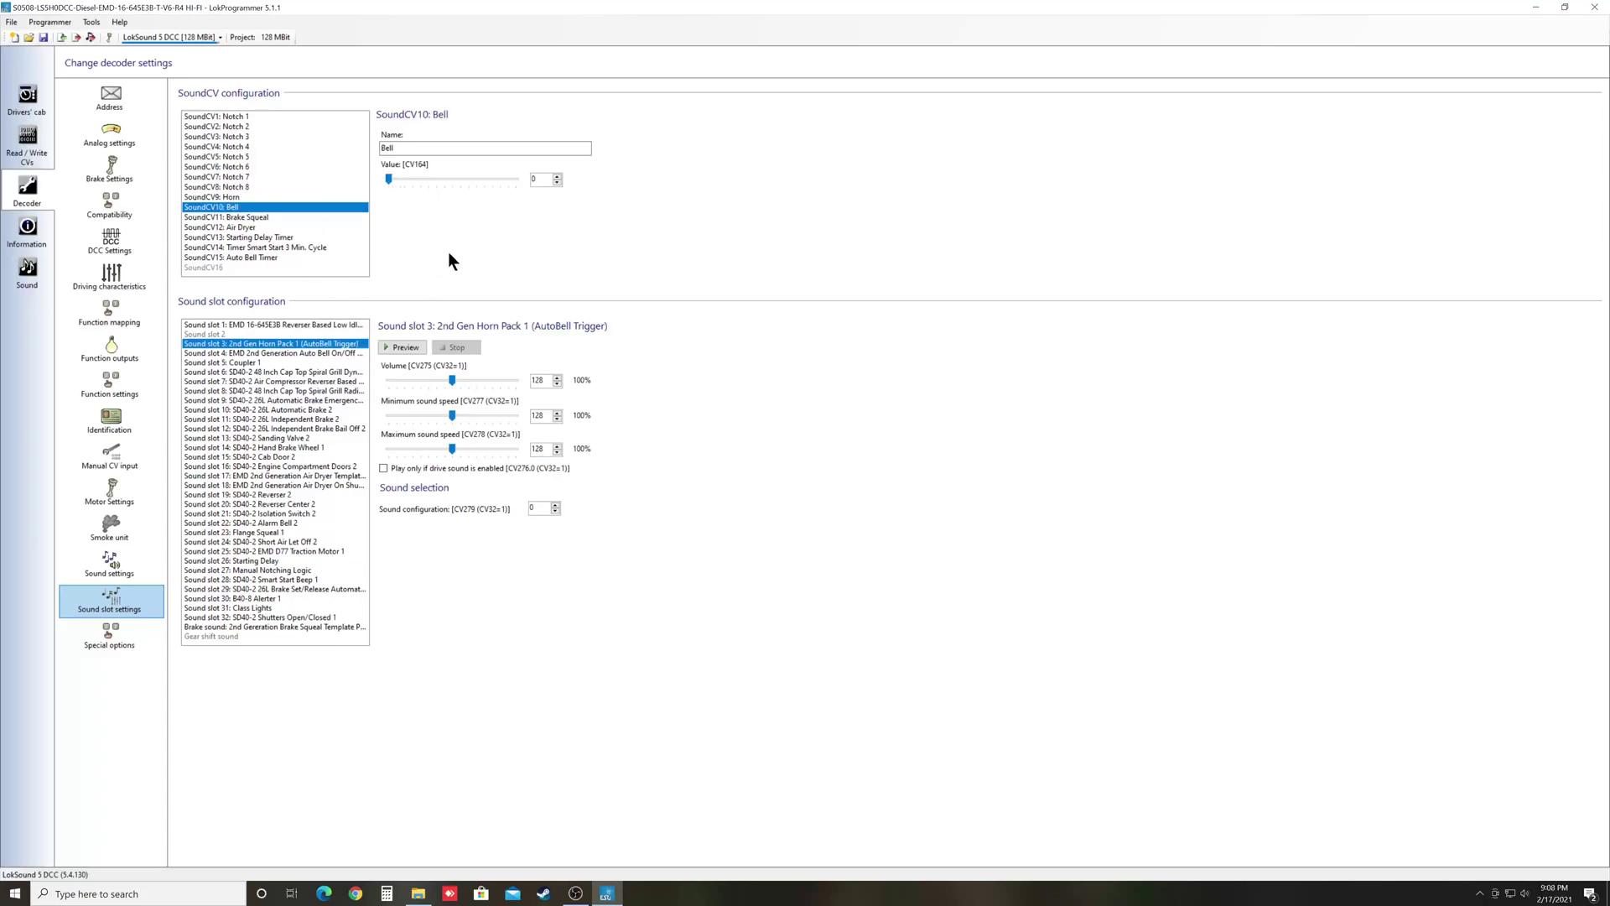
left_click(27, 230)
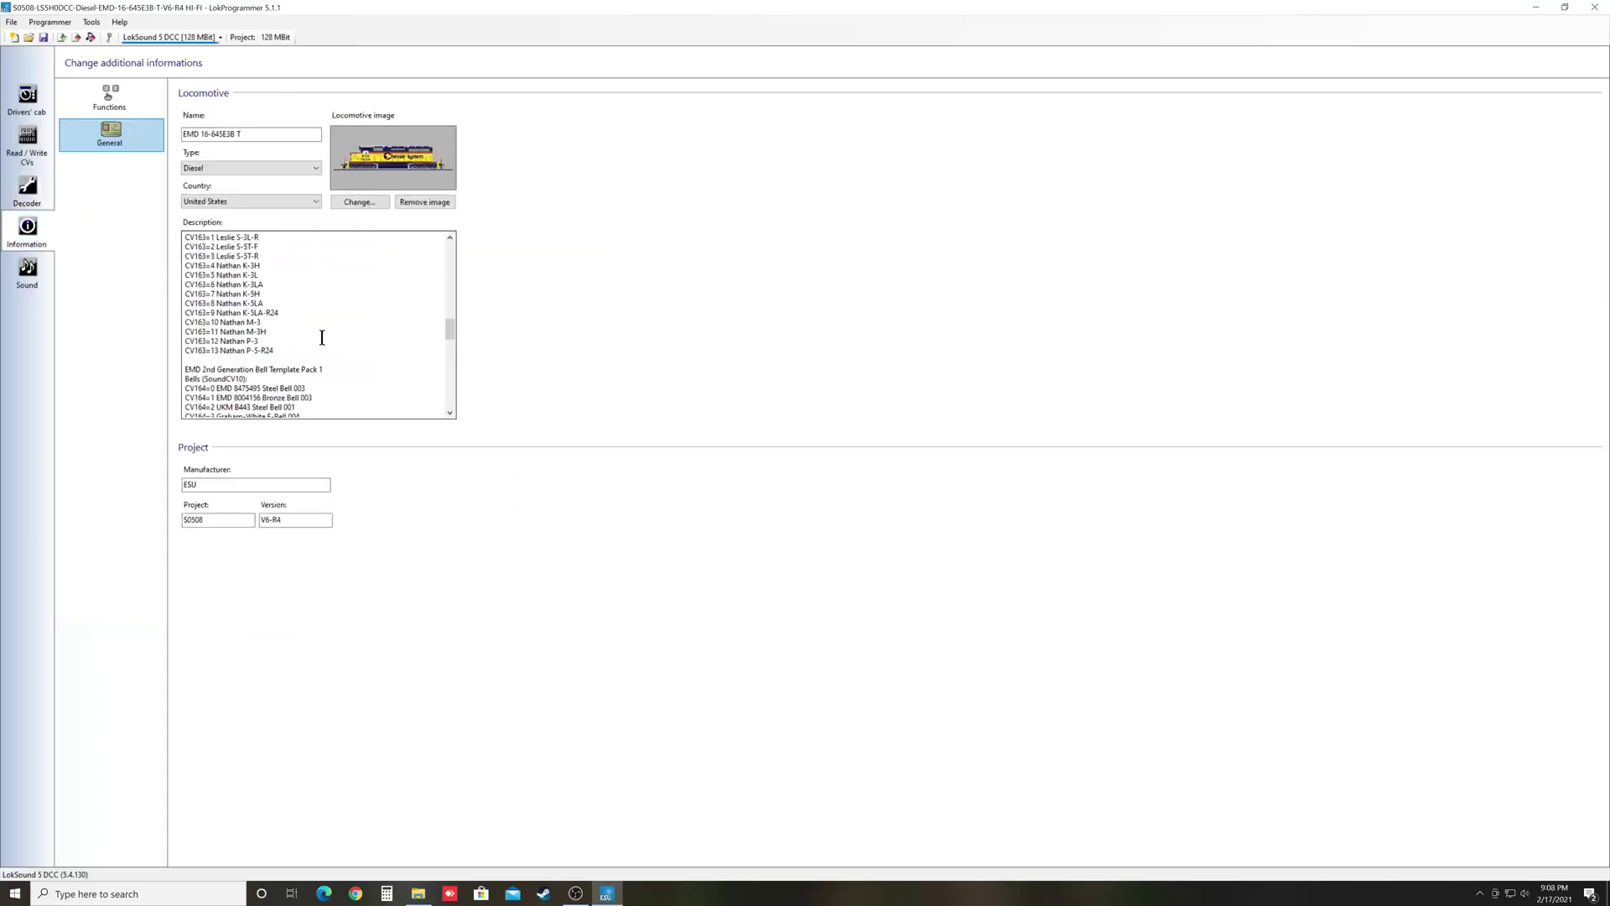
scroll(322, 337, "down", 2)
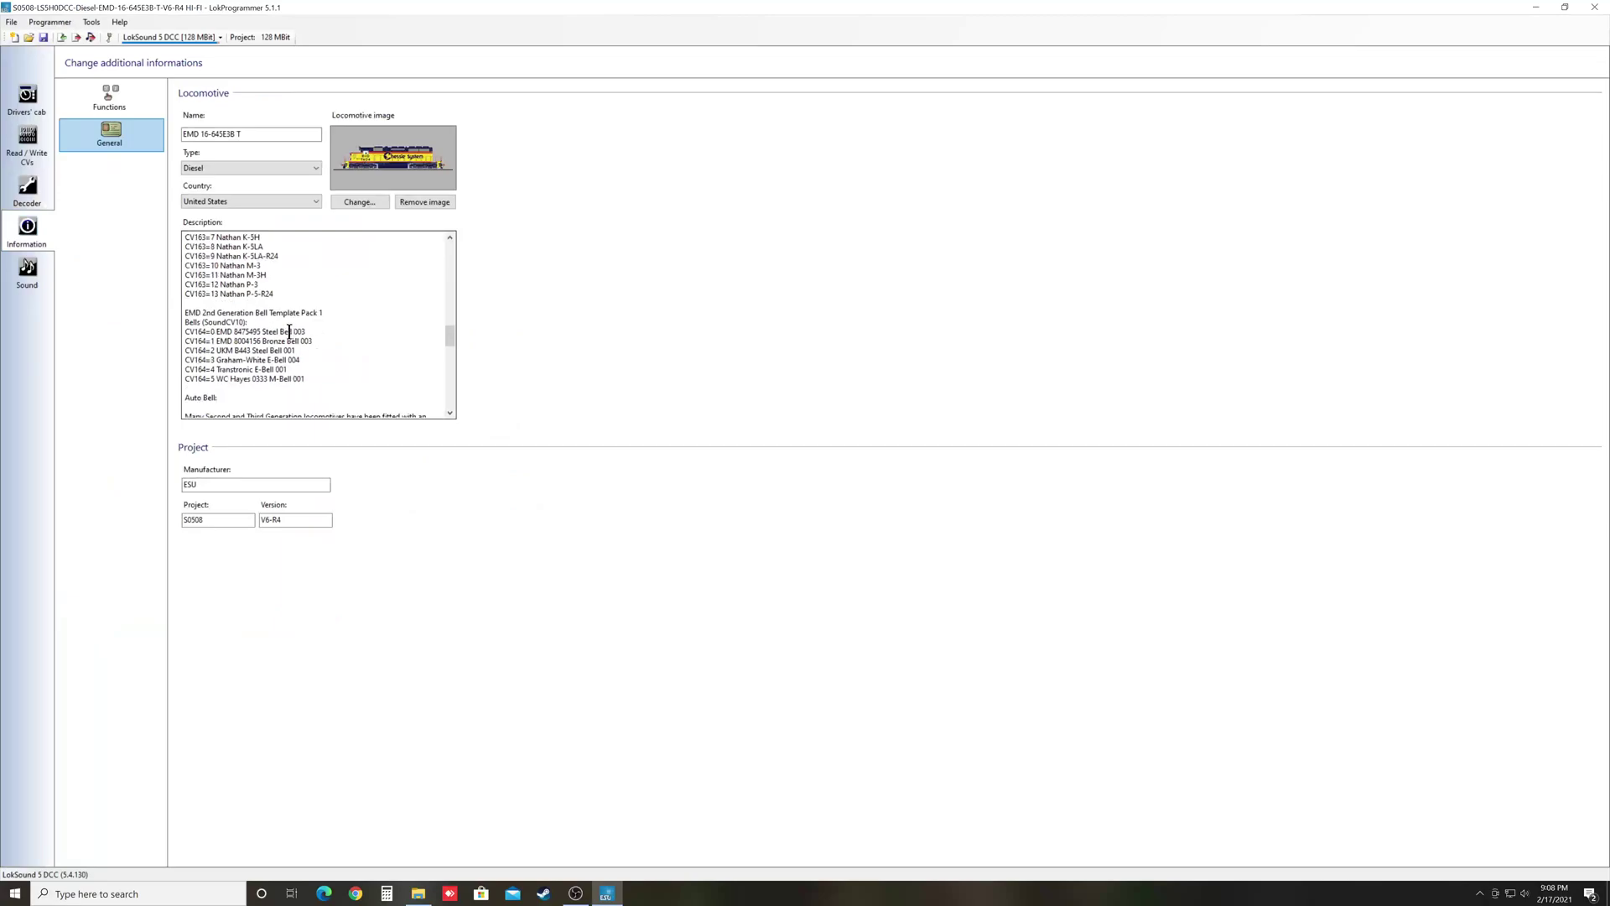
left_click(28, 193)
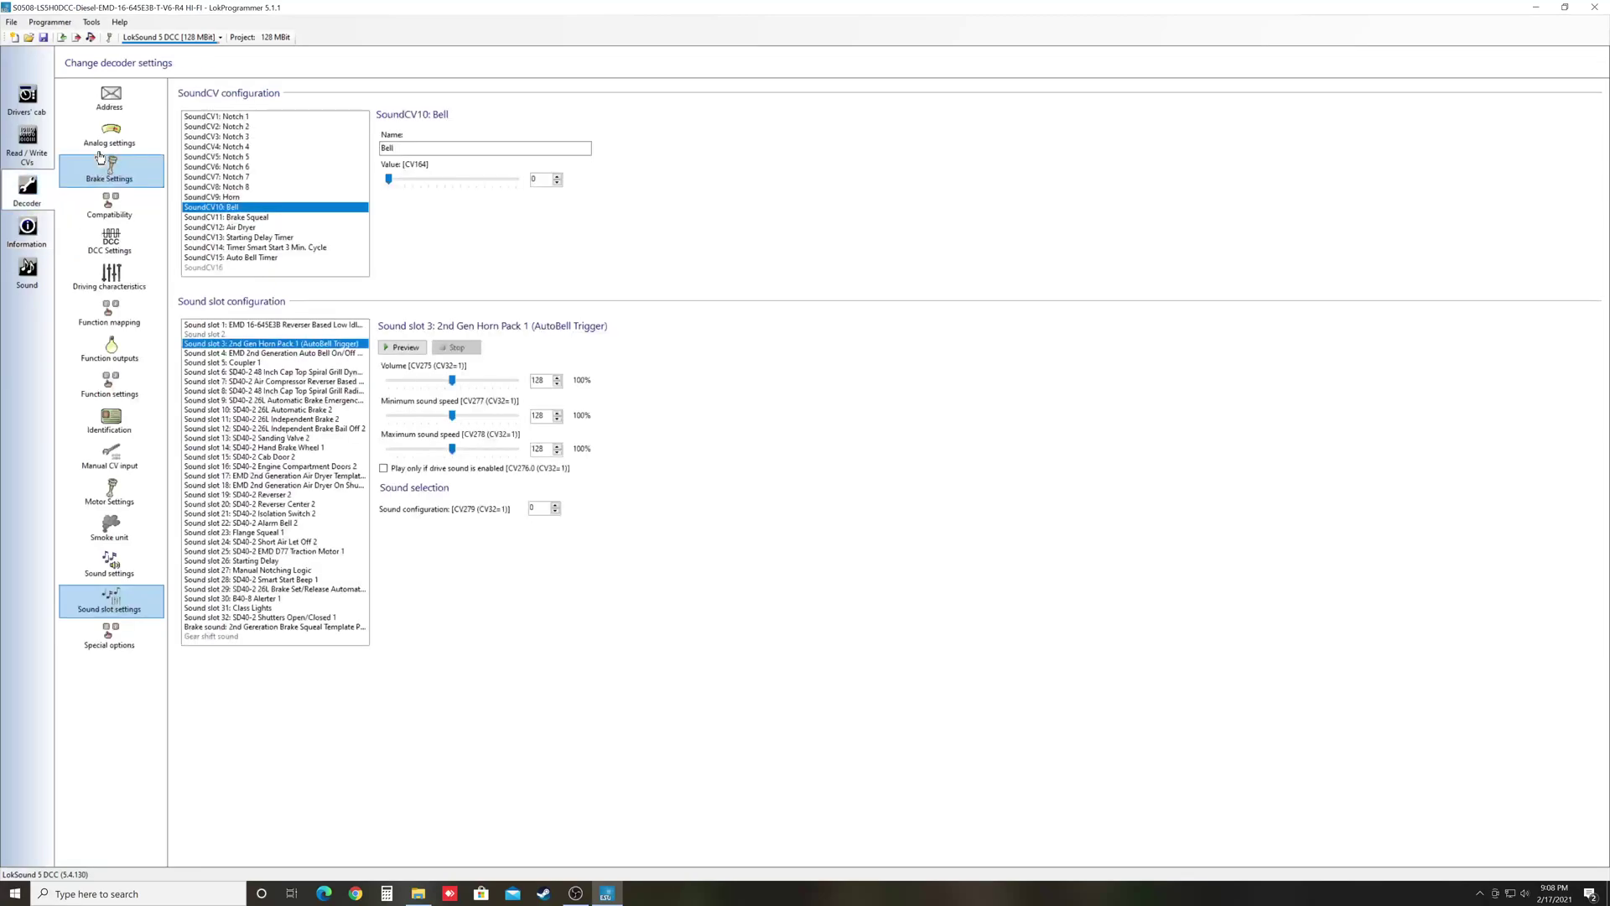
Step: Run the decoder test in the virtual drivers' cab to hear the current bell on F1, stop it, and return to the decoder settings
left_click(28, 99)
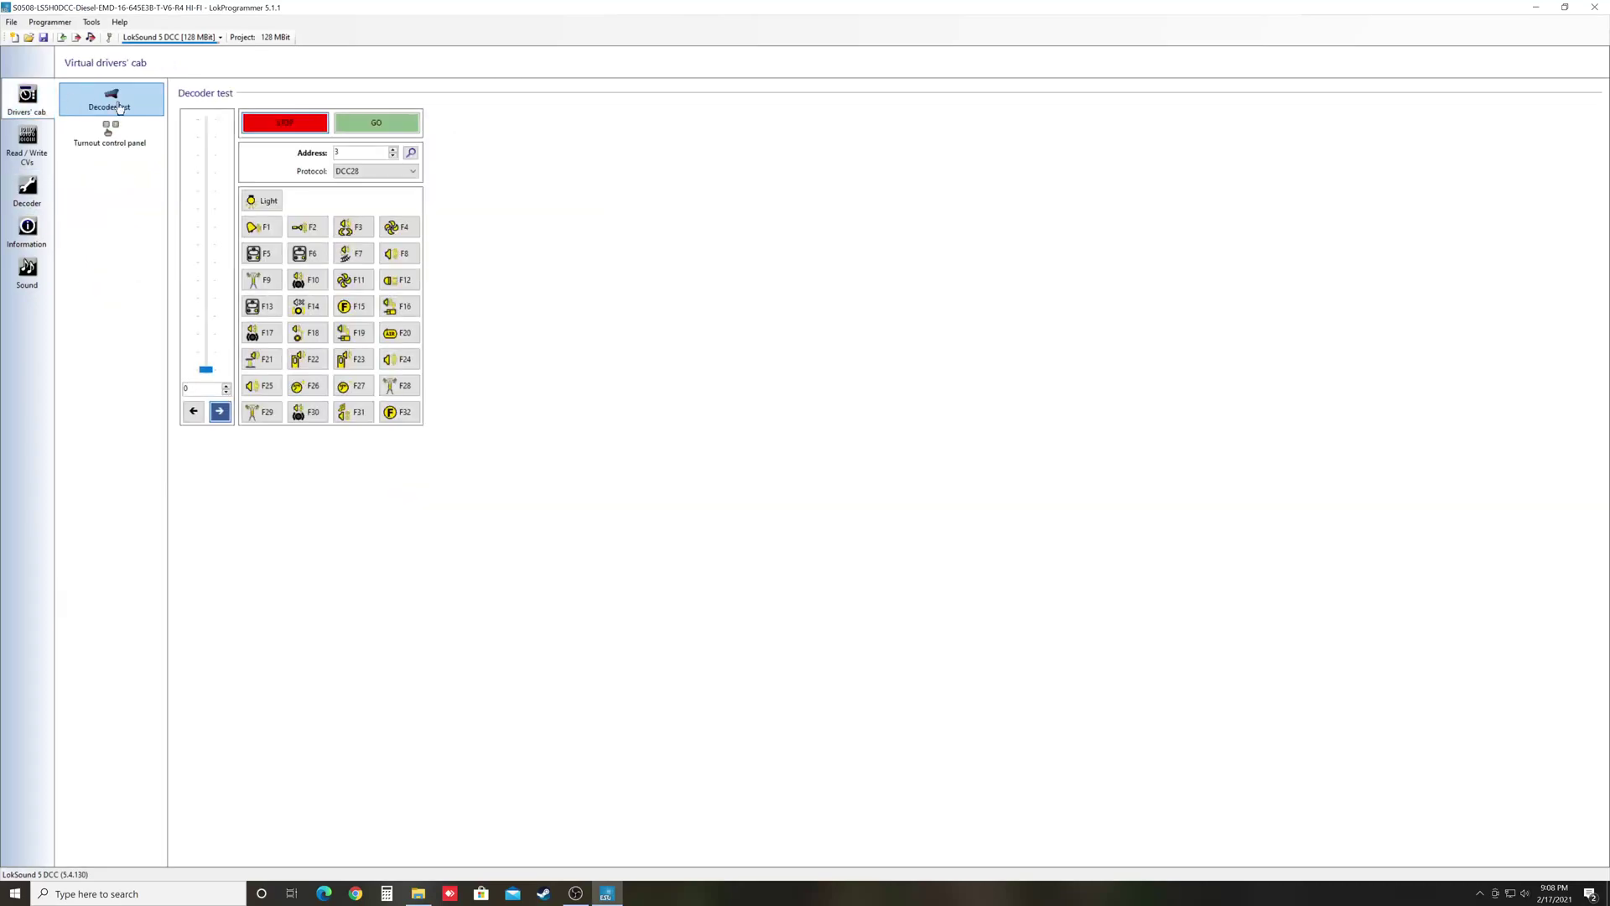
left_click(356, 117)
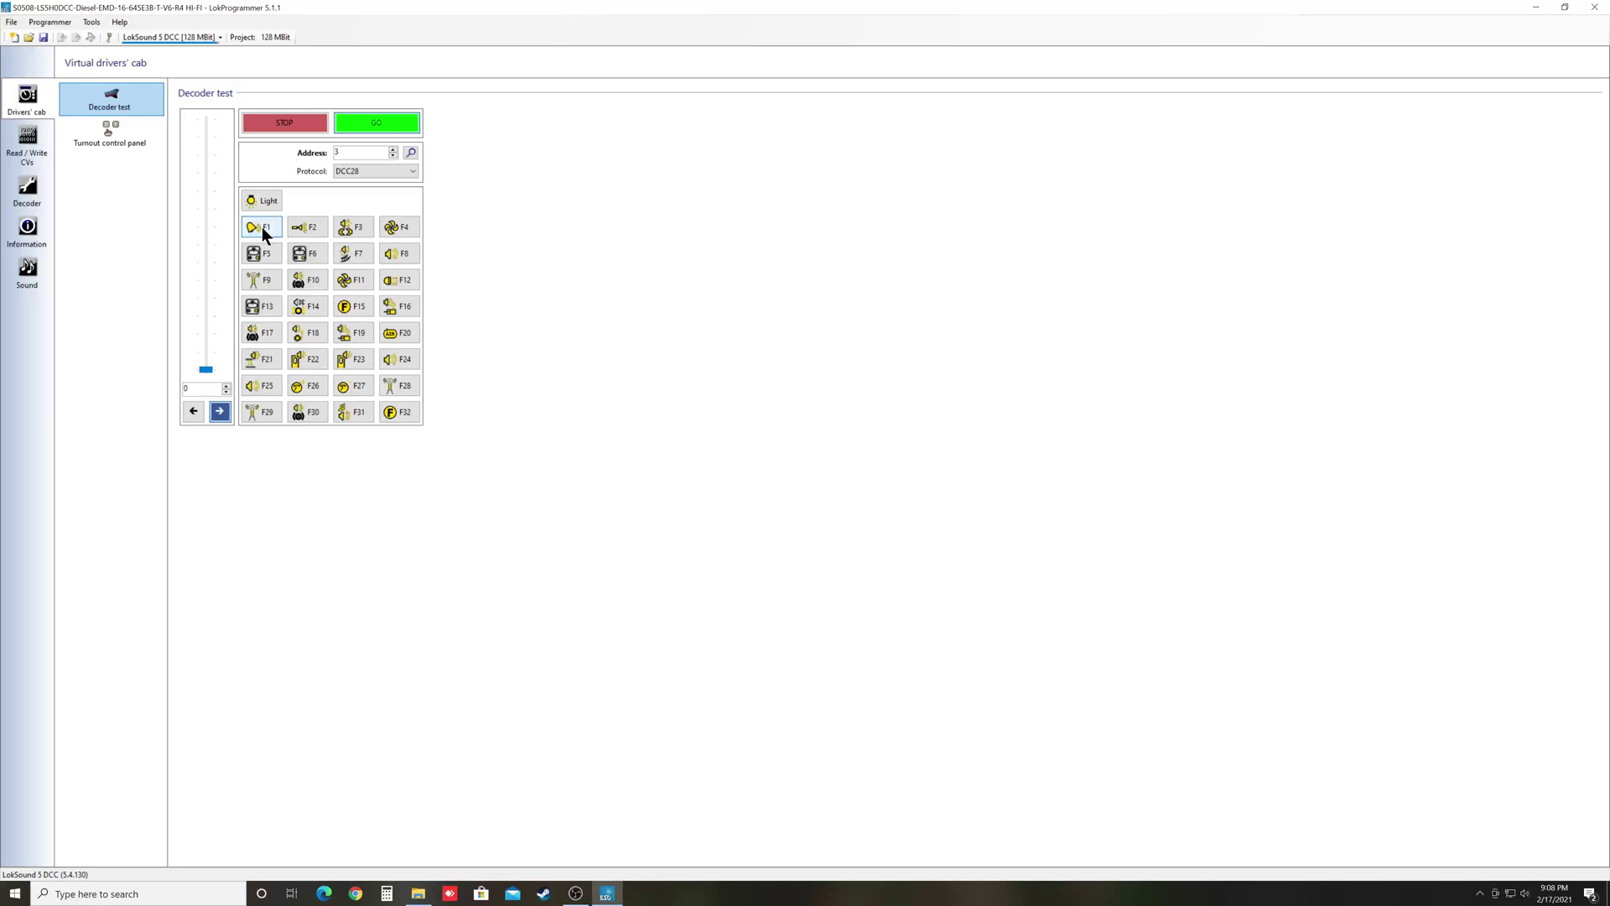
left_click(292, 119)
left_click(39, 201)
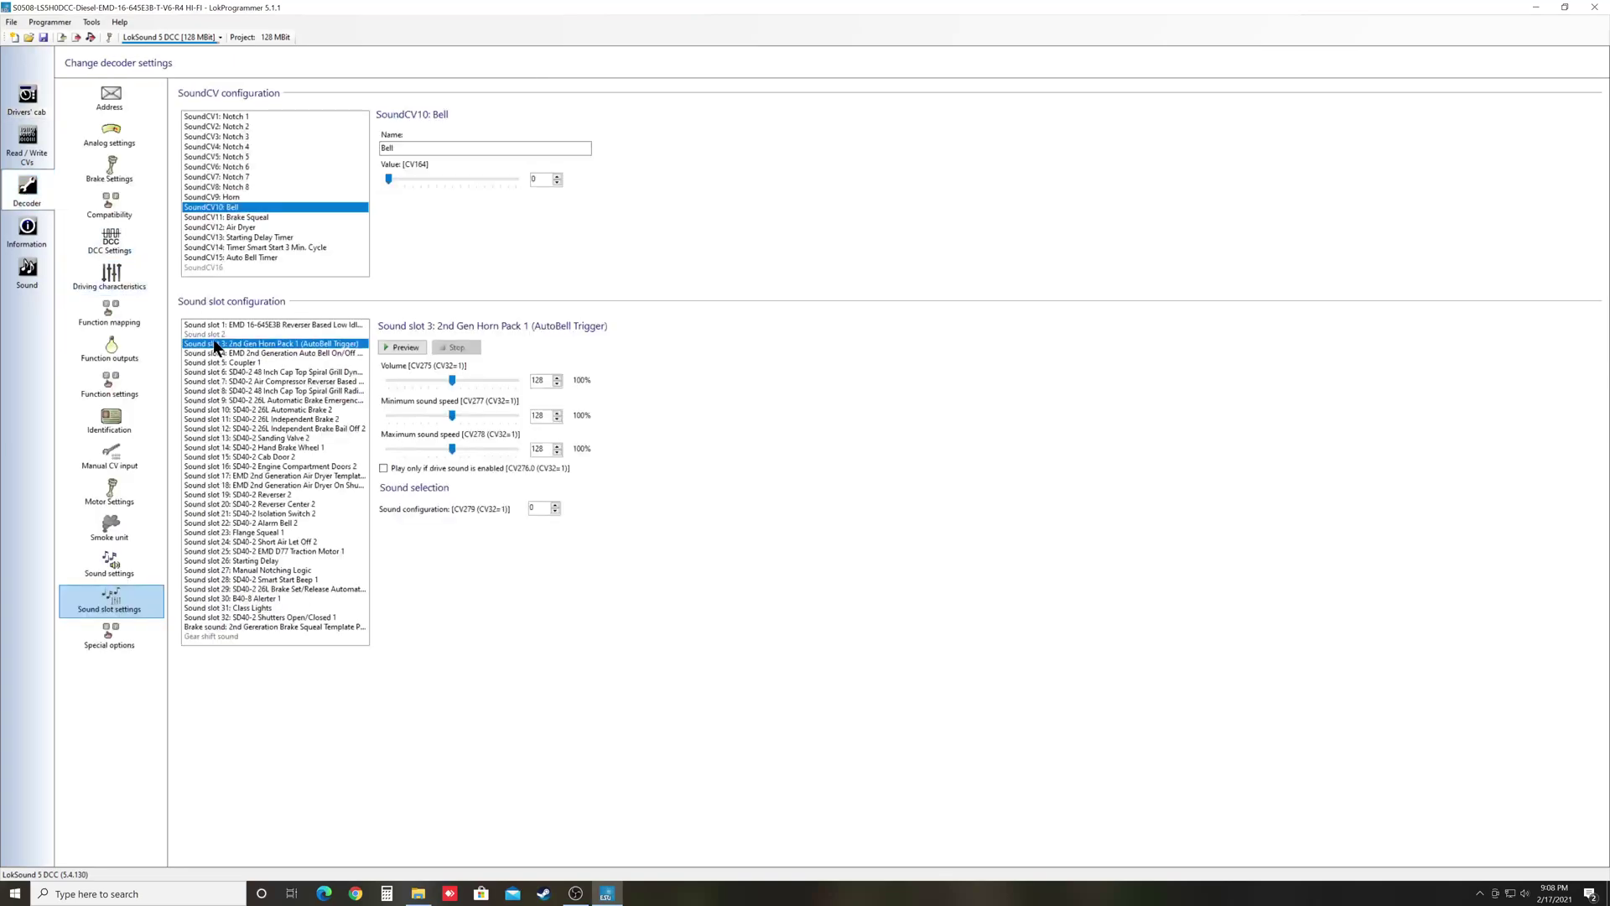
Step: Set the SoundCV10 Bell value to 1 and write the data to the decoder, overwriting defaults with current values
left_click(556, 175)
left_click(76, 37)
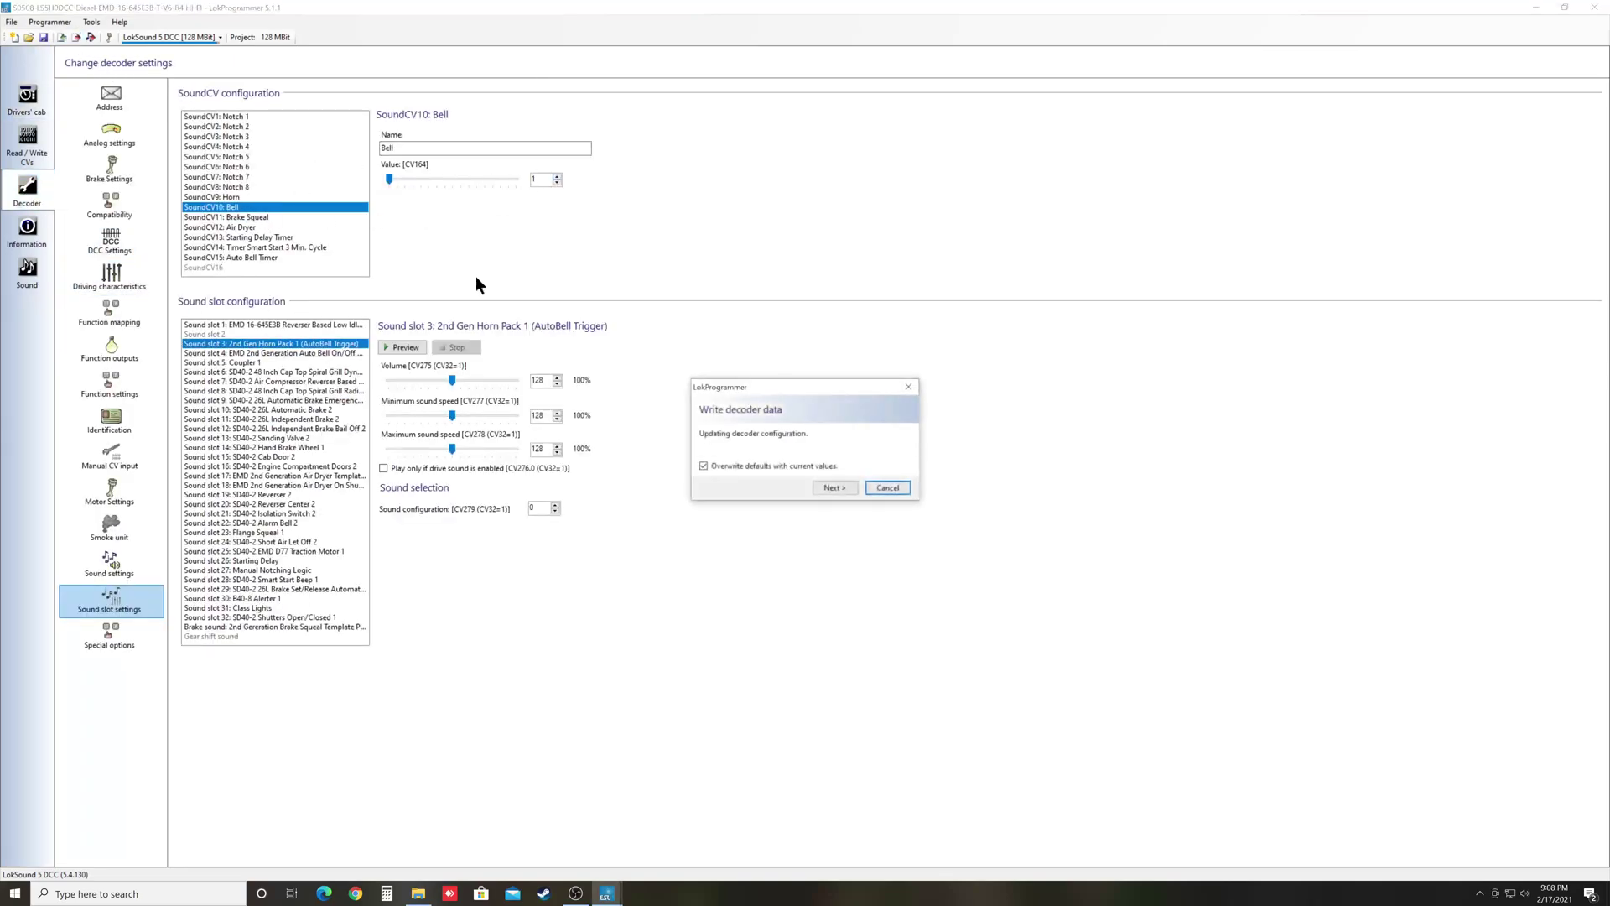
left_click(837, 485)
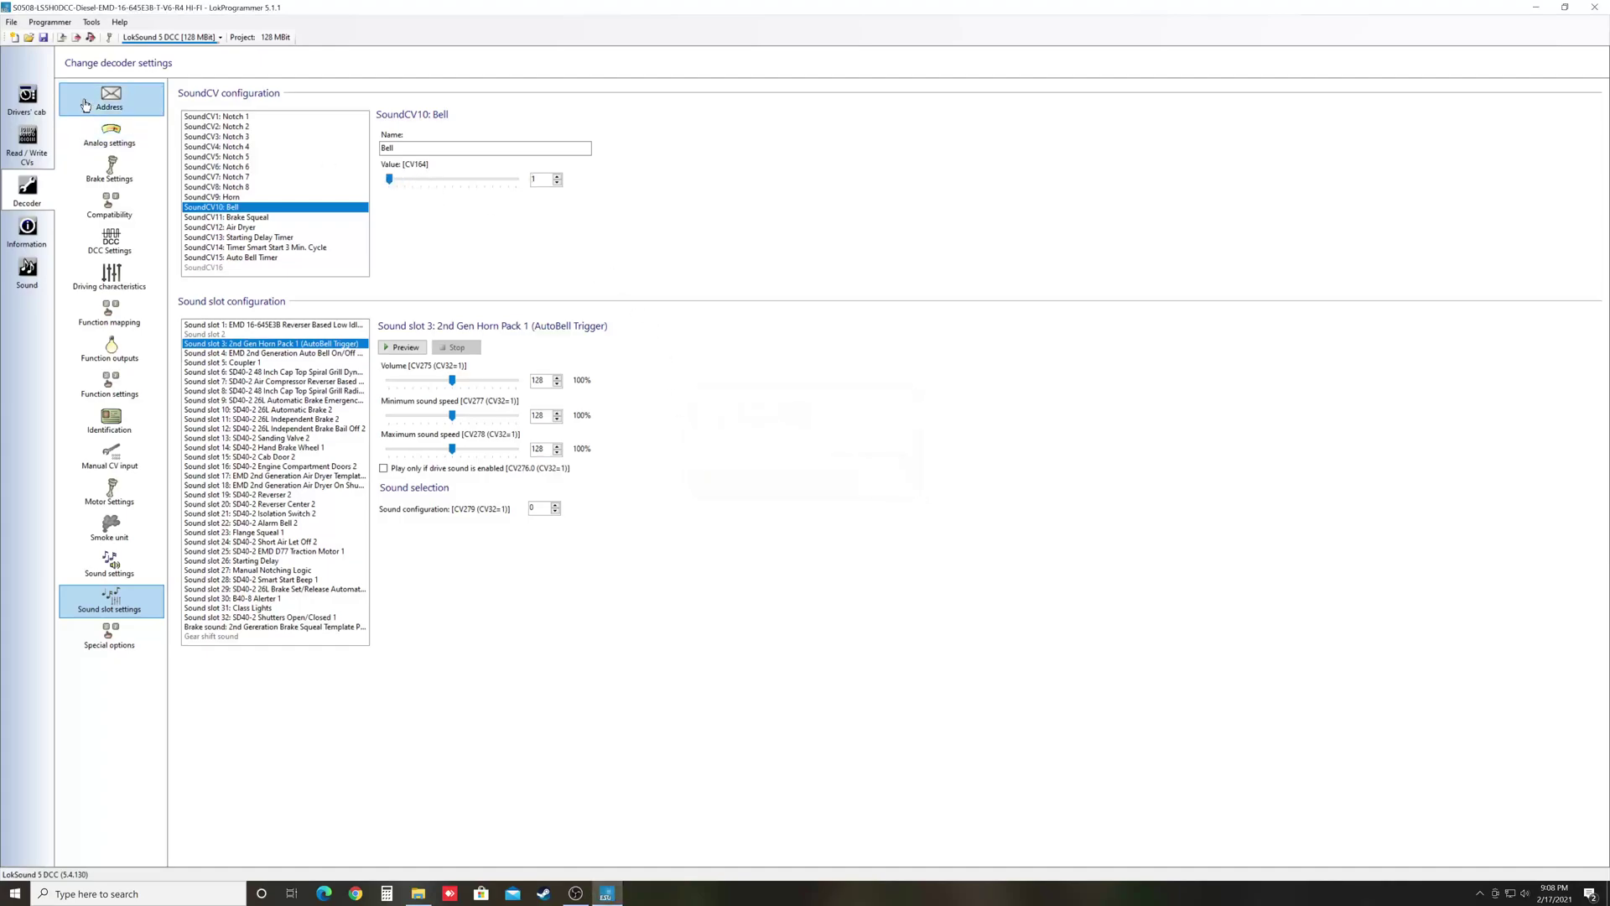
Step: Test the newly written bell on F1 in the virtual drivers' cab and stop the test
left_click(27, 96)
left_click(374, 122)
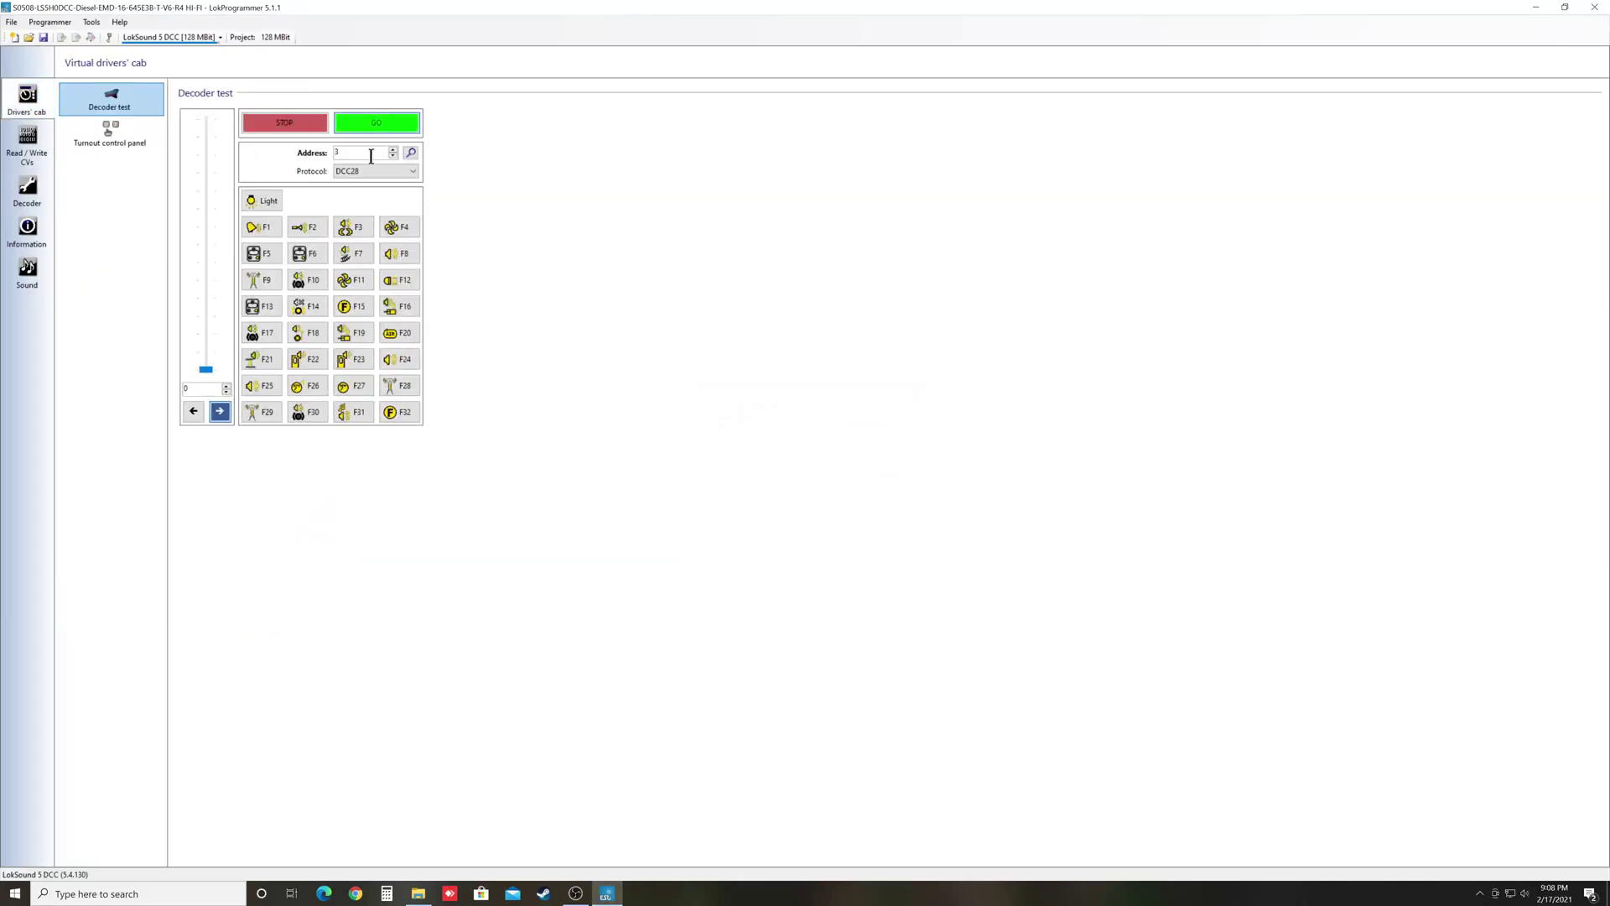
left_click(265, 228)
left_click(310, 115)
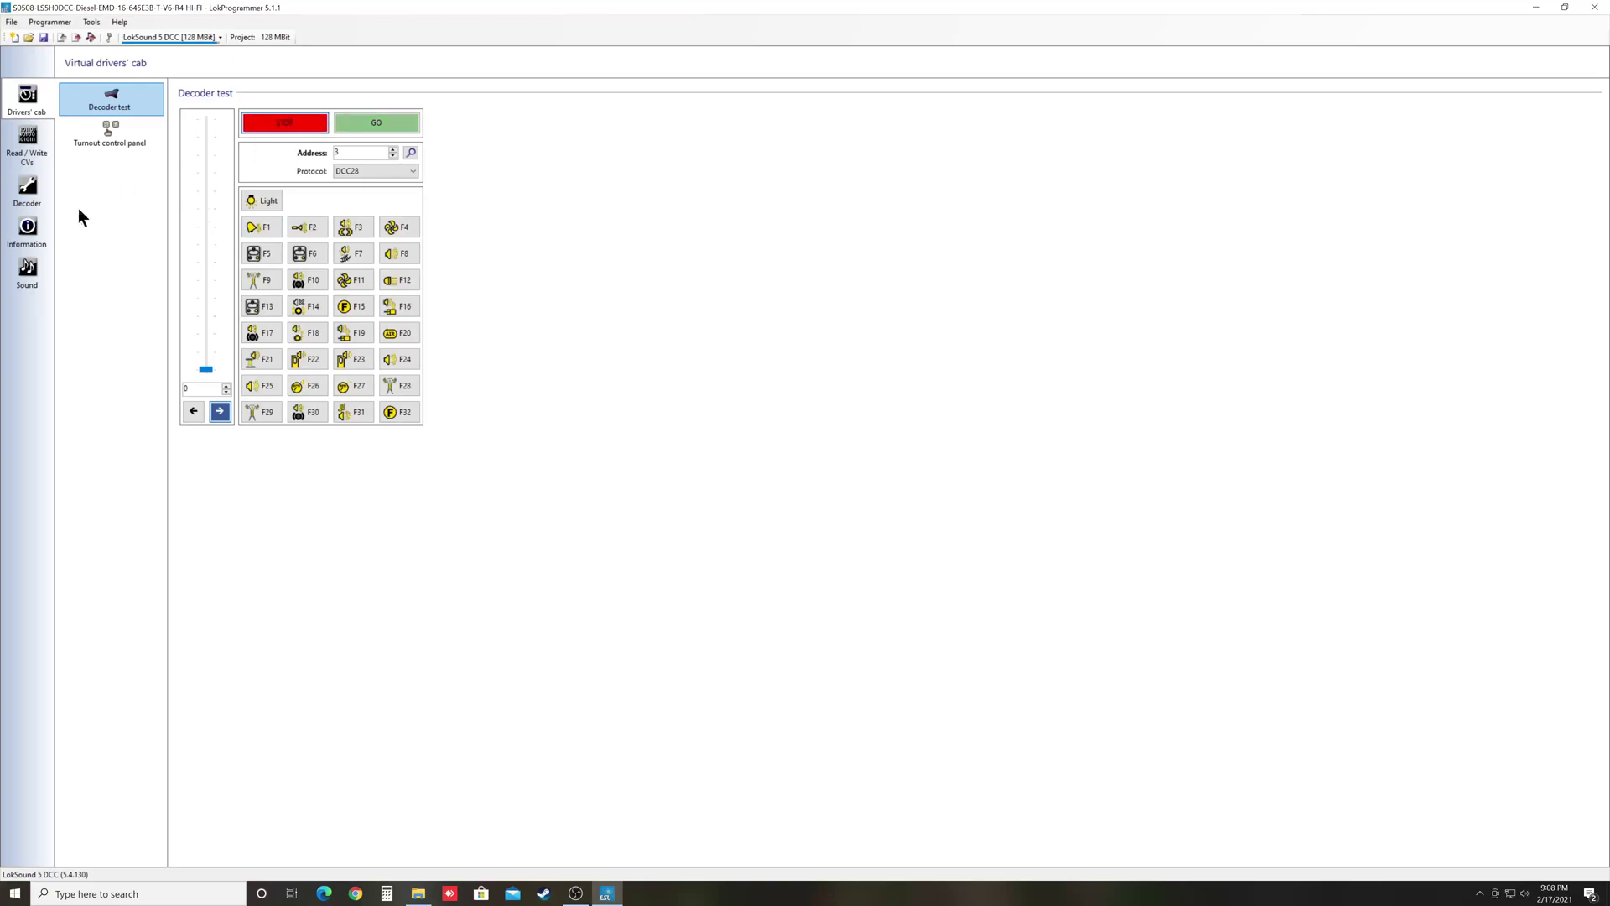
Step: Display sound slot 4 in the decoder settings and set both SoundCV10 Bell and SoundCV11 Brake Squeal to 0
left_click(27, 230)
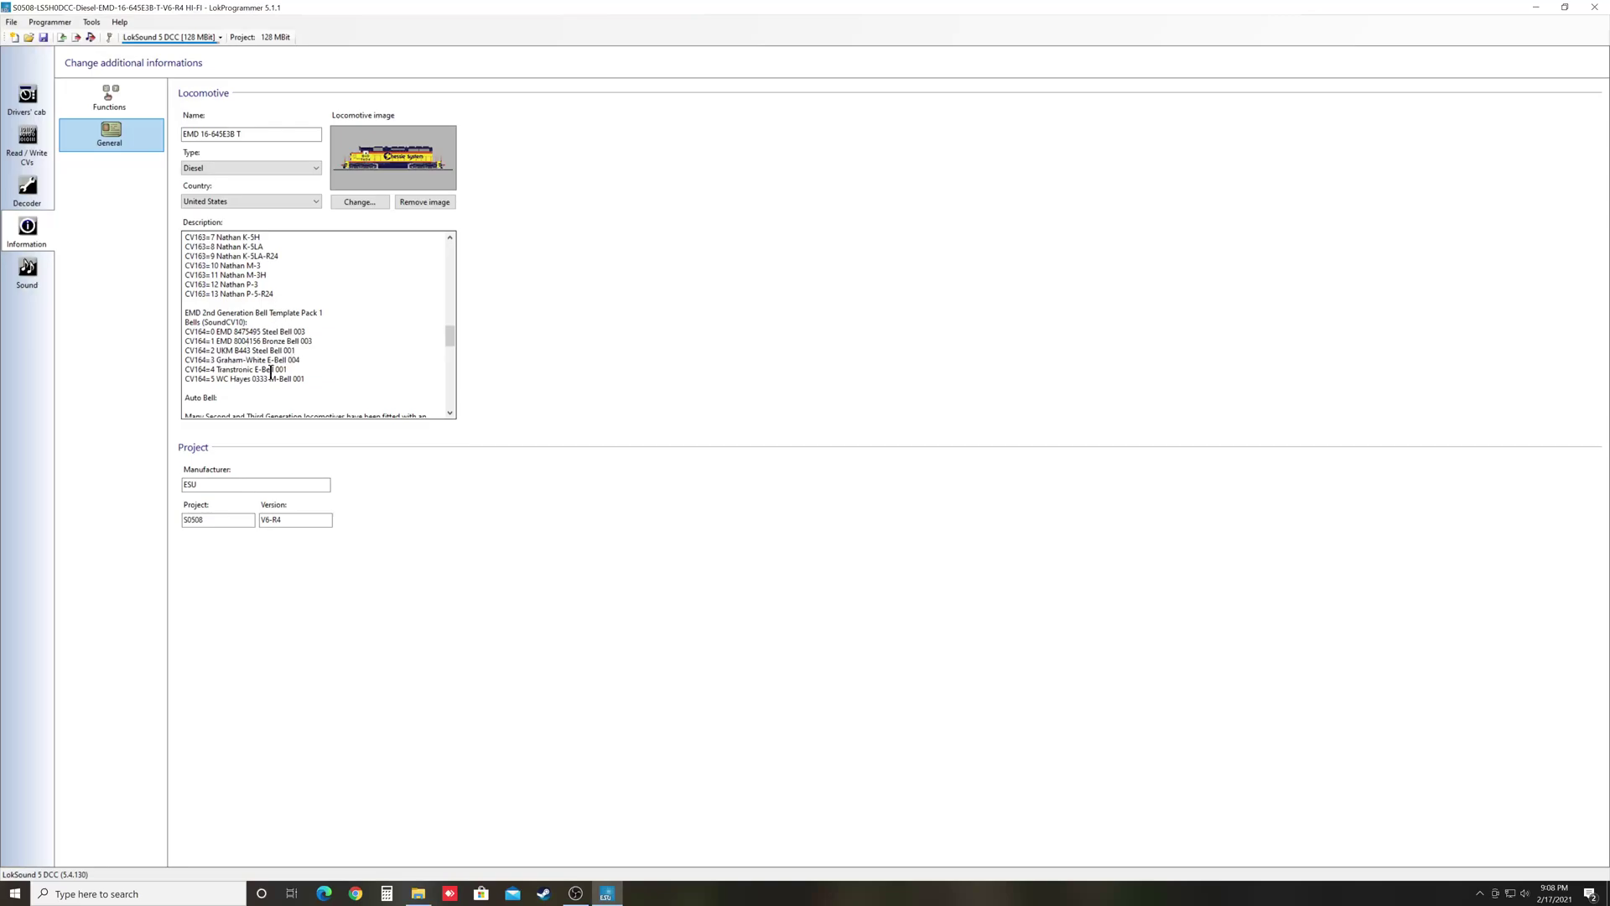
left_click(29, 192)
left_click(267, 352)
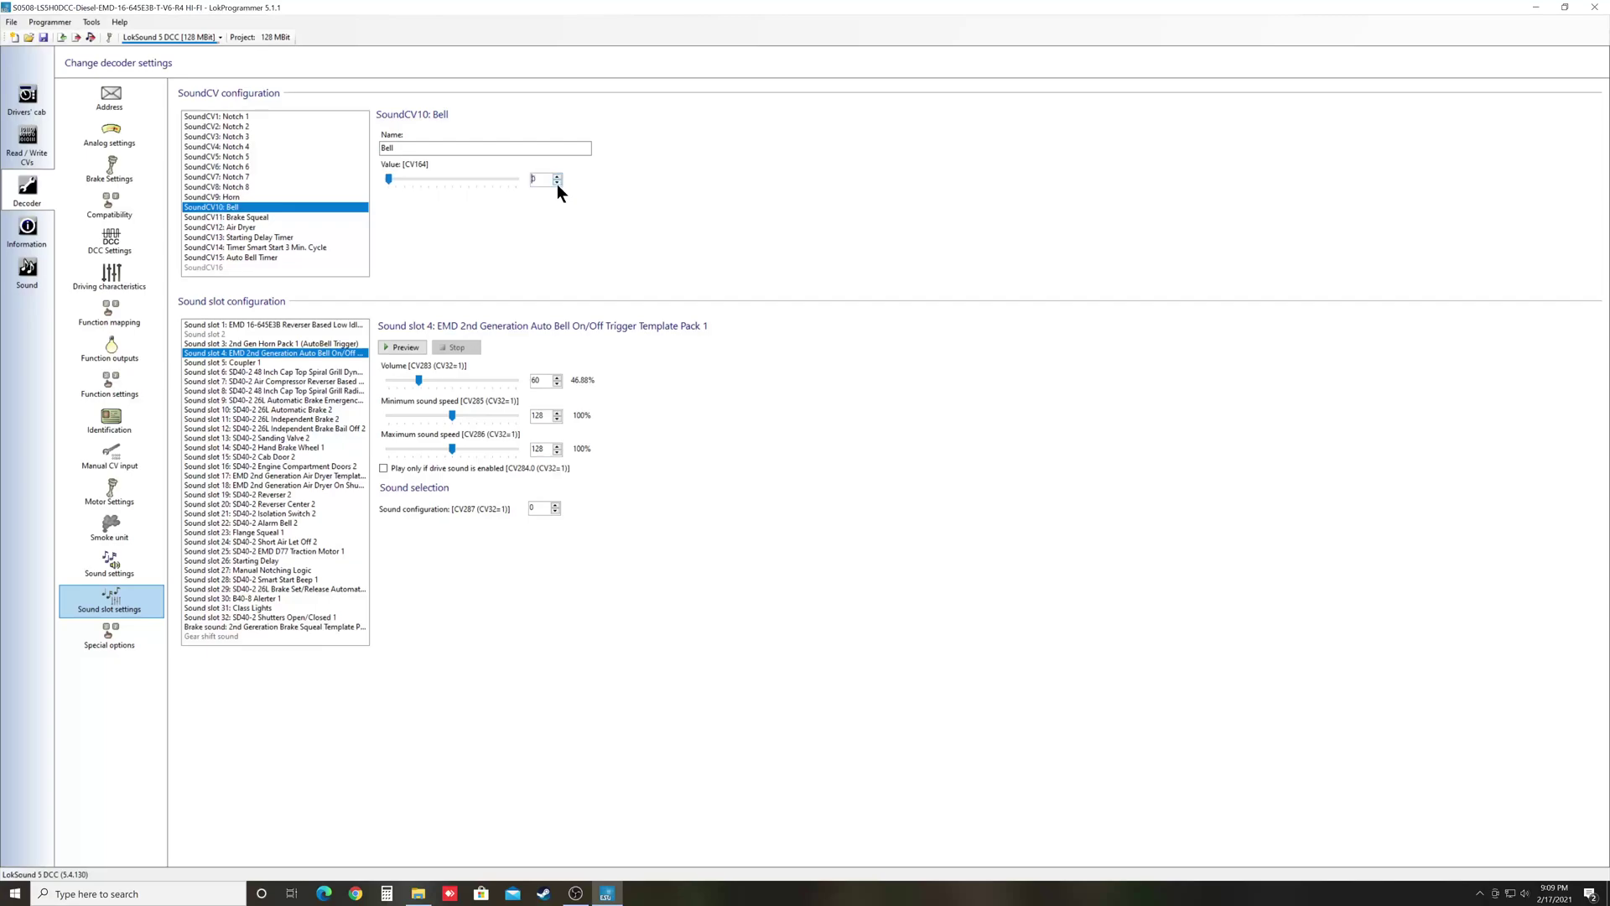
left_click(244, 218)
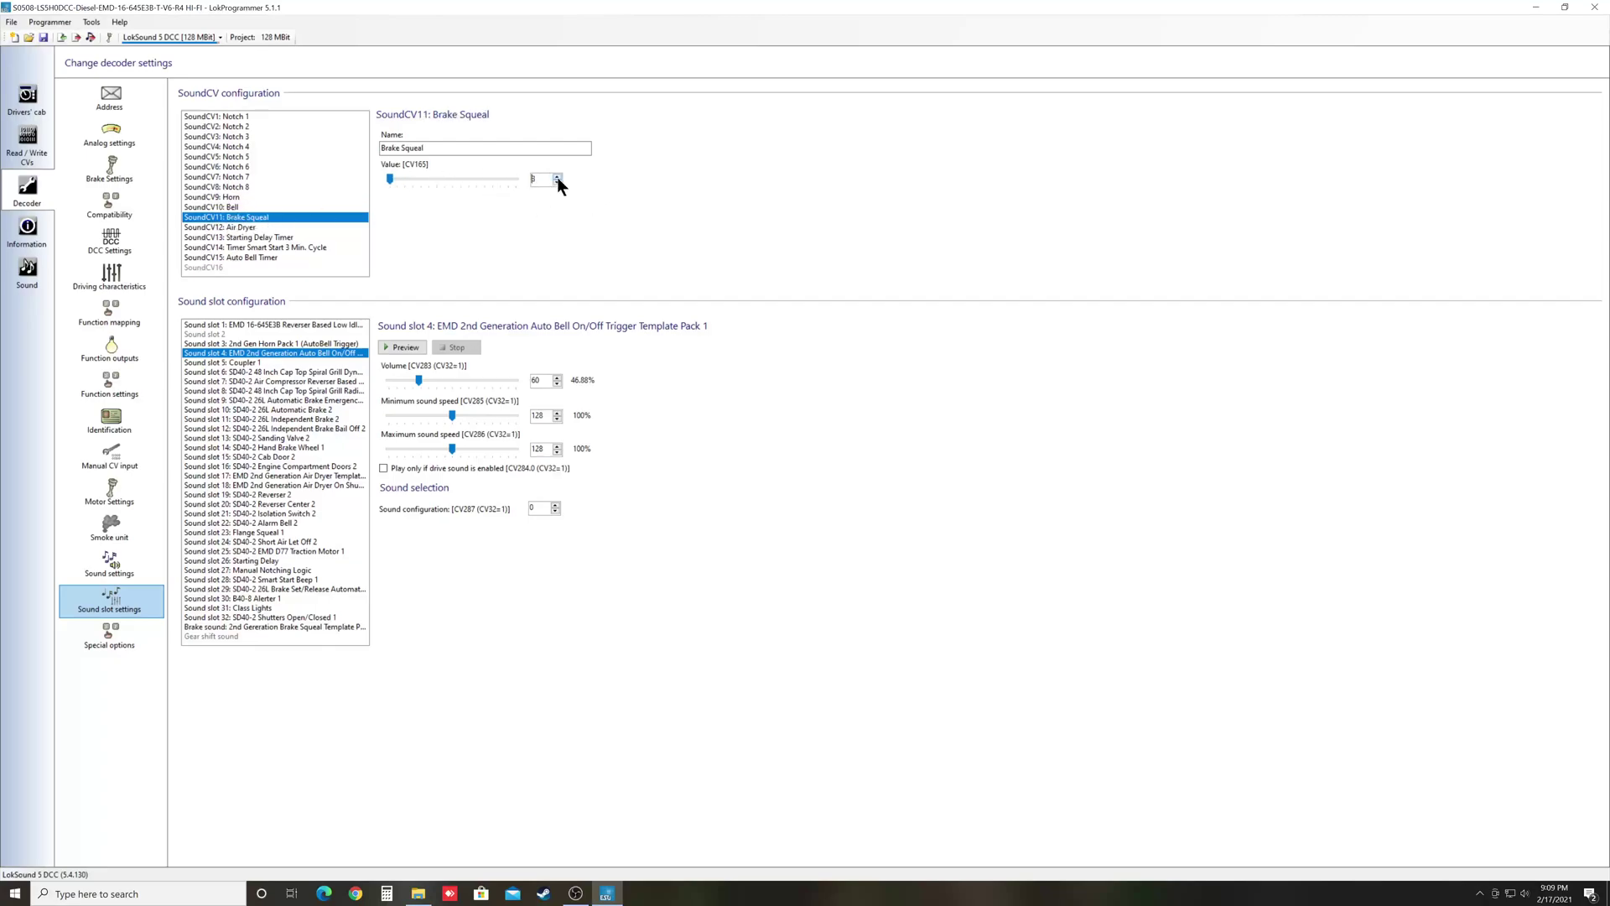
left_click_drag(393, 184, 363, 184)
Step: Review the horn and bell CV lists in the locomotive description and look over the sound project overview
left_click(38, 233)
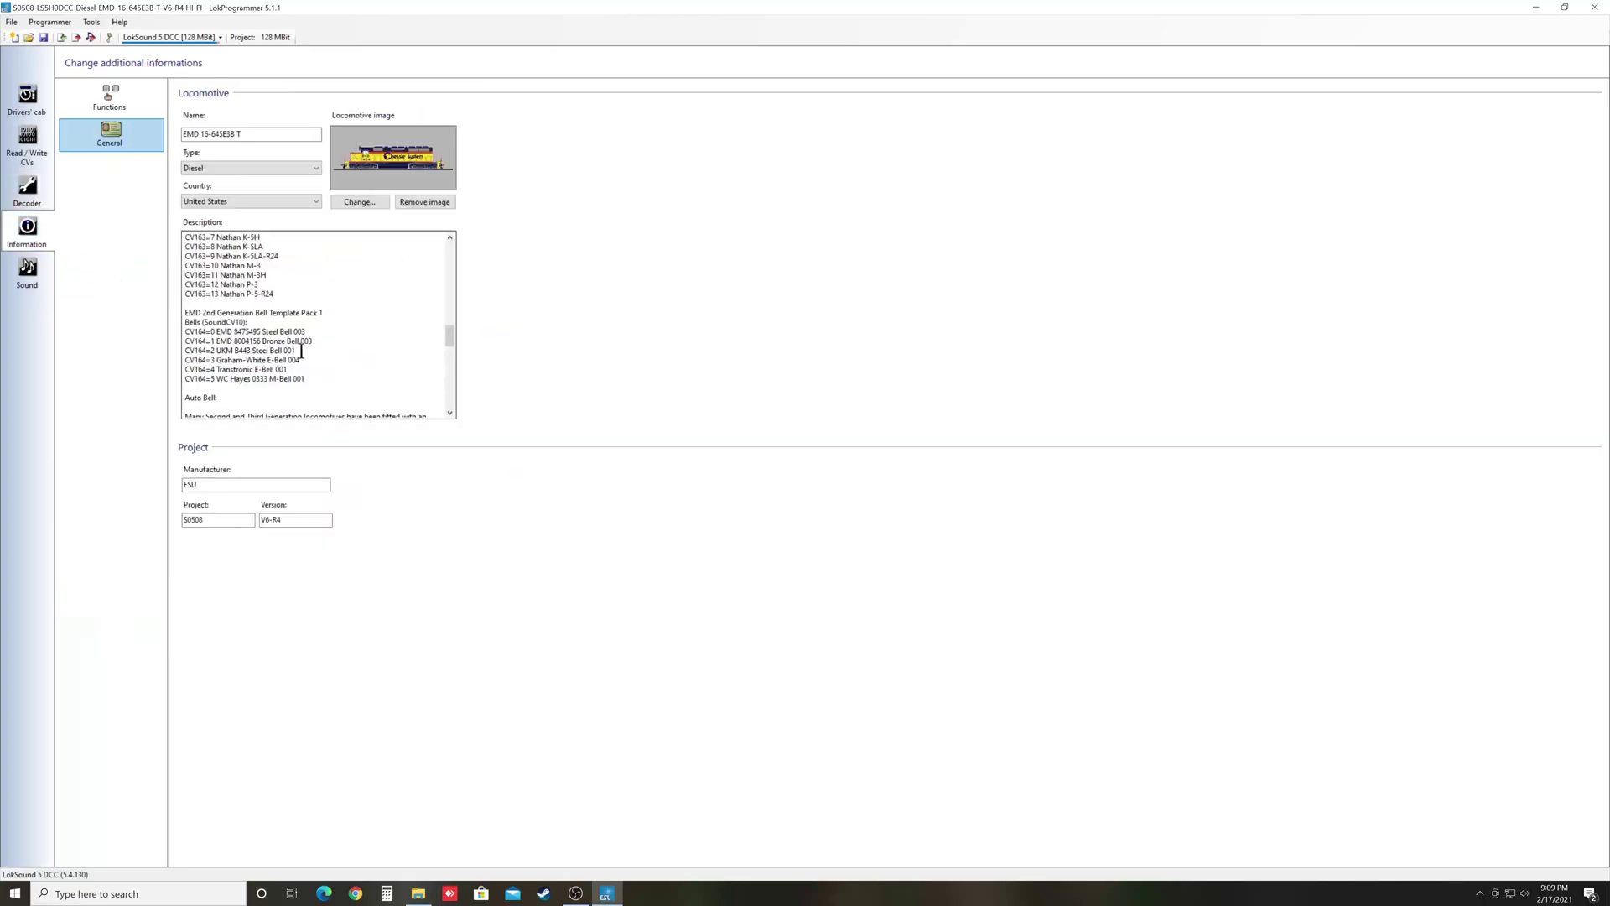
left_click(27, 191)
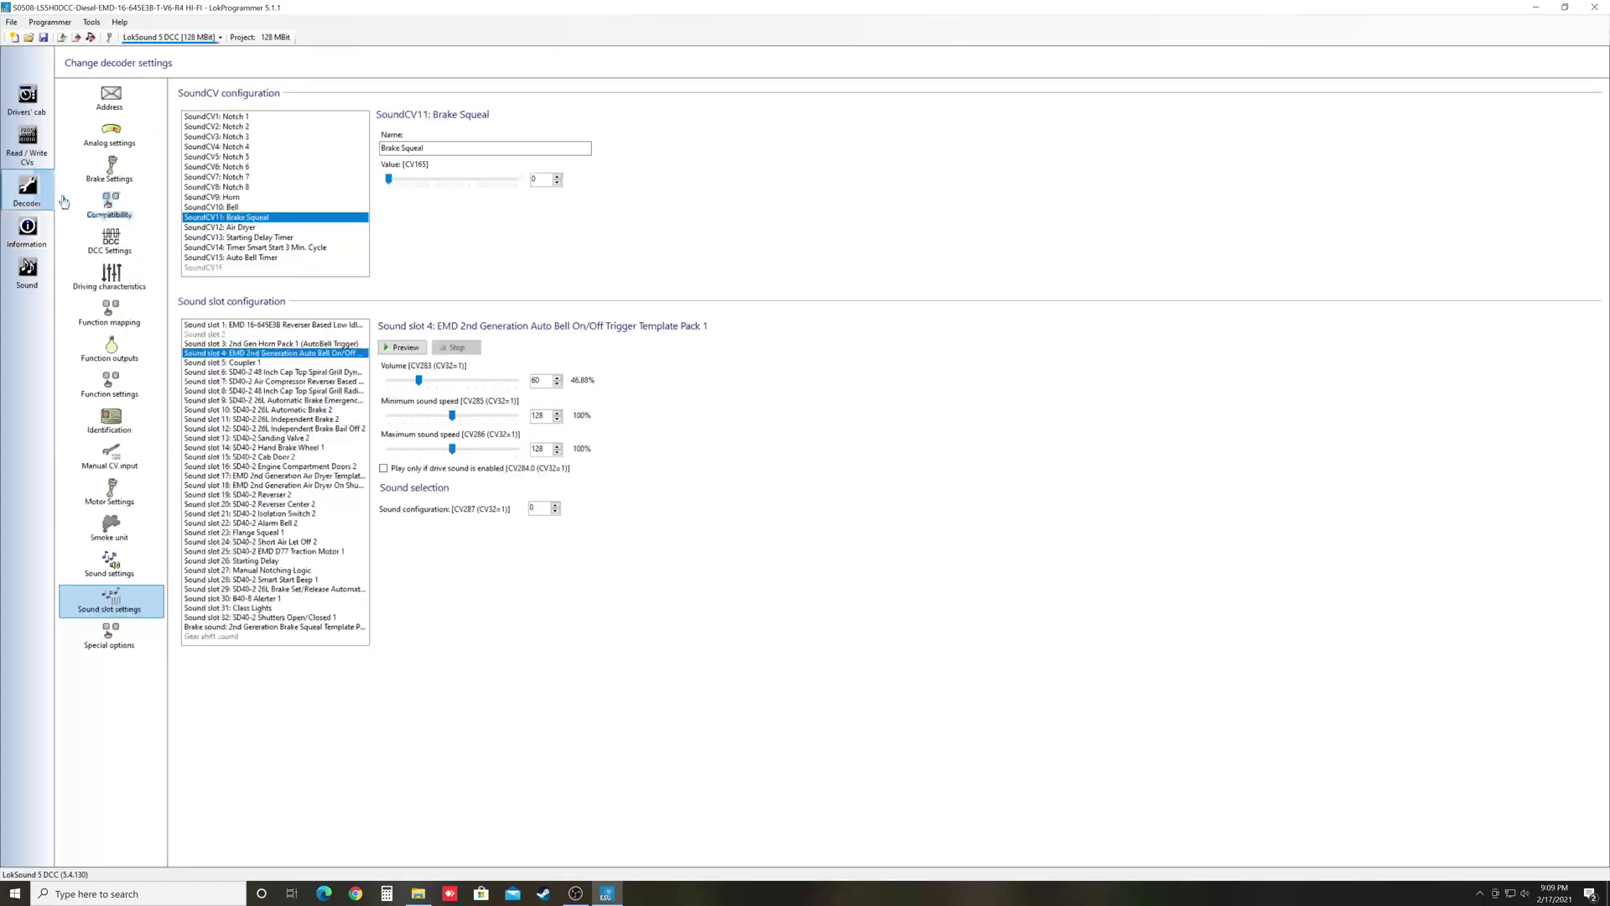
left_click(13, 235)
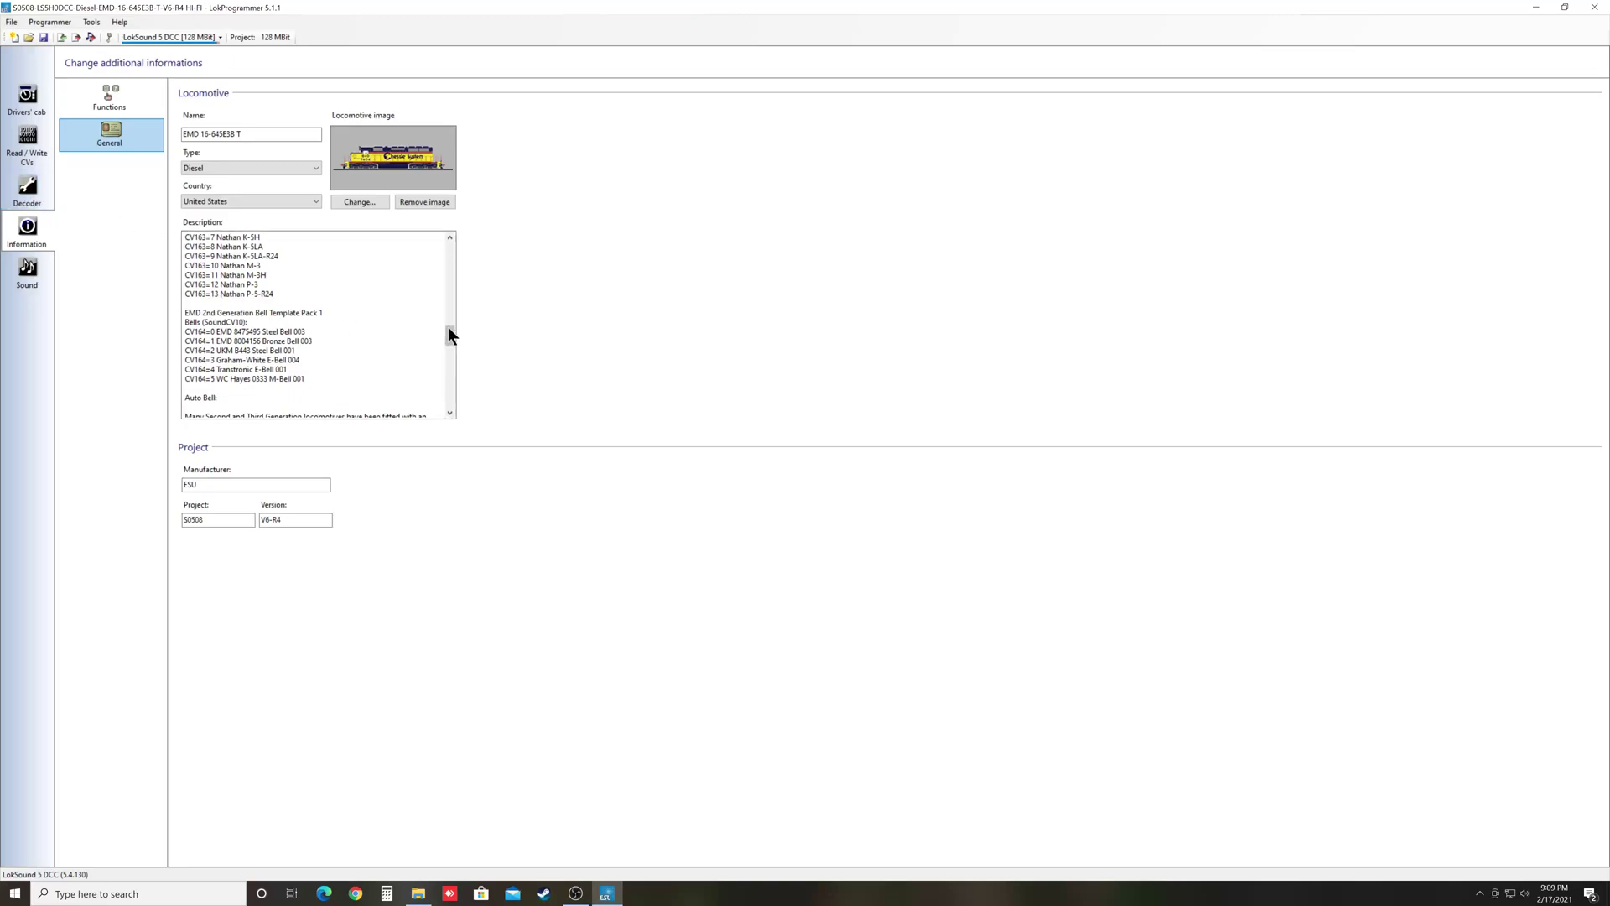
scroll(448, 326, "up", 2)
left_click(218, 43)
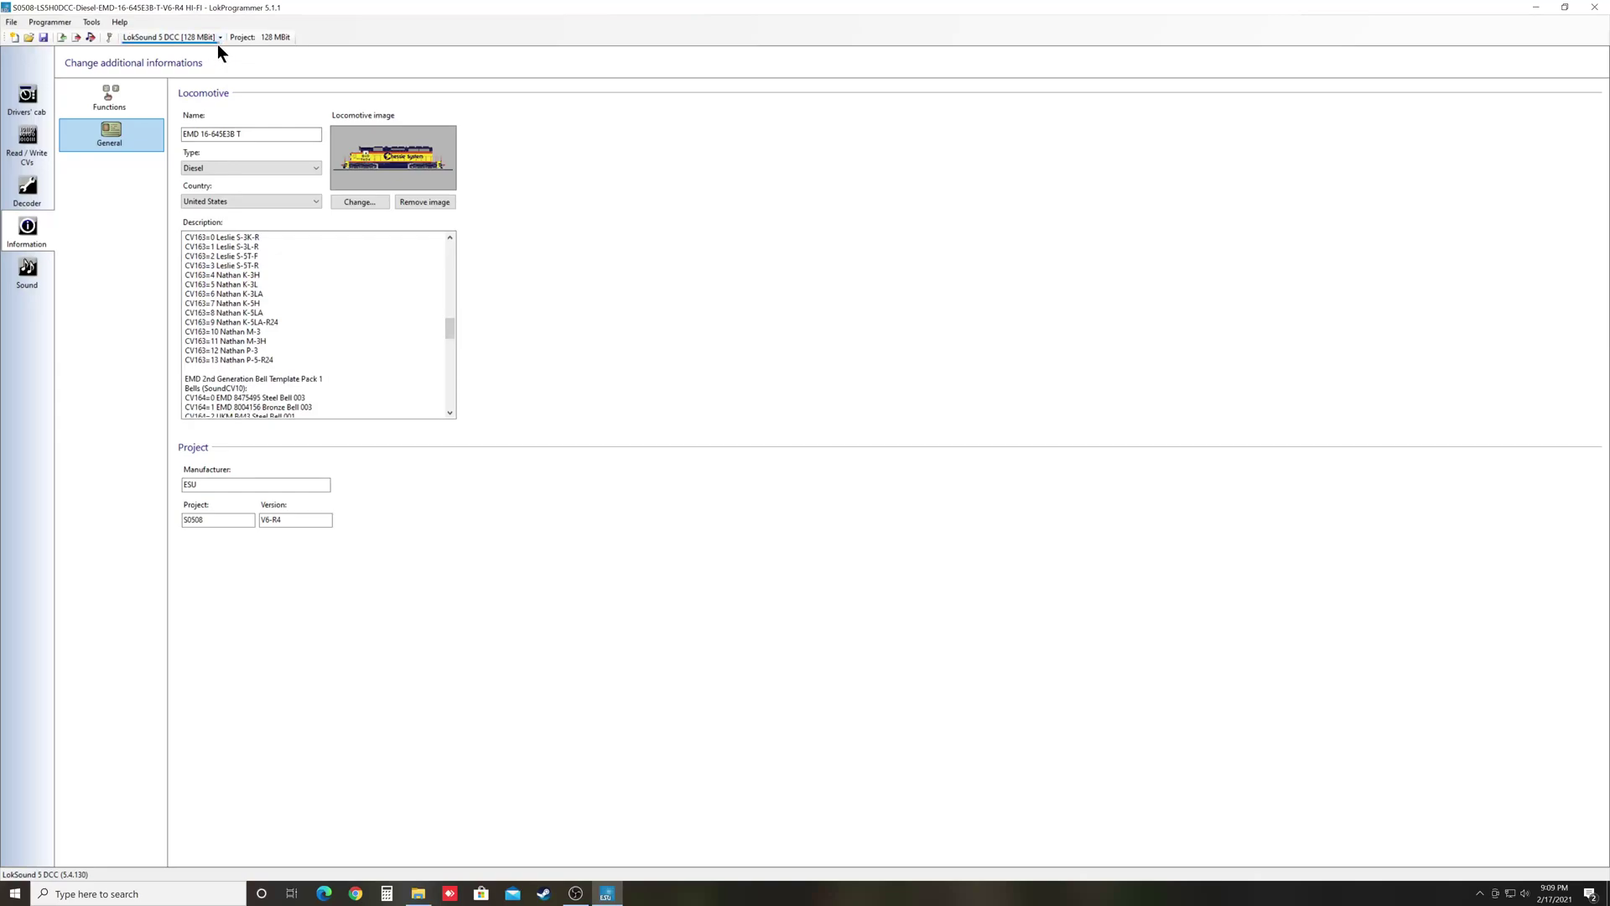
left_click(28, 273)
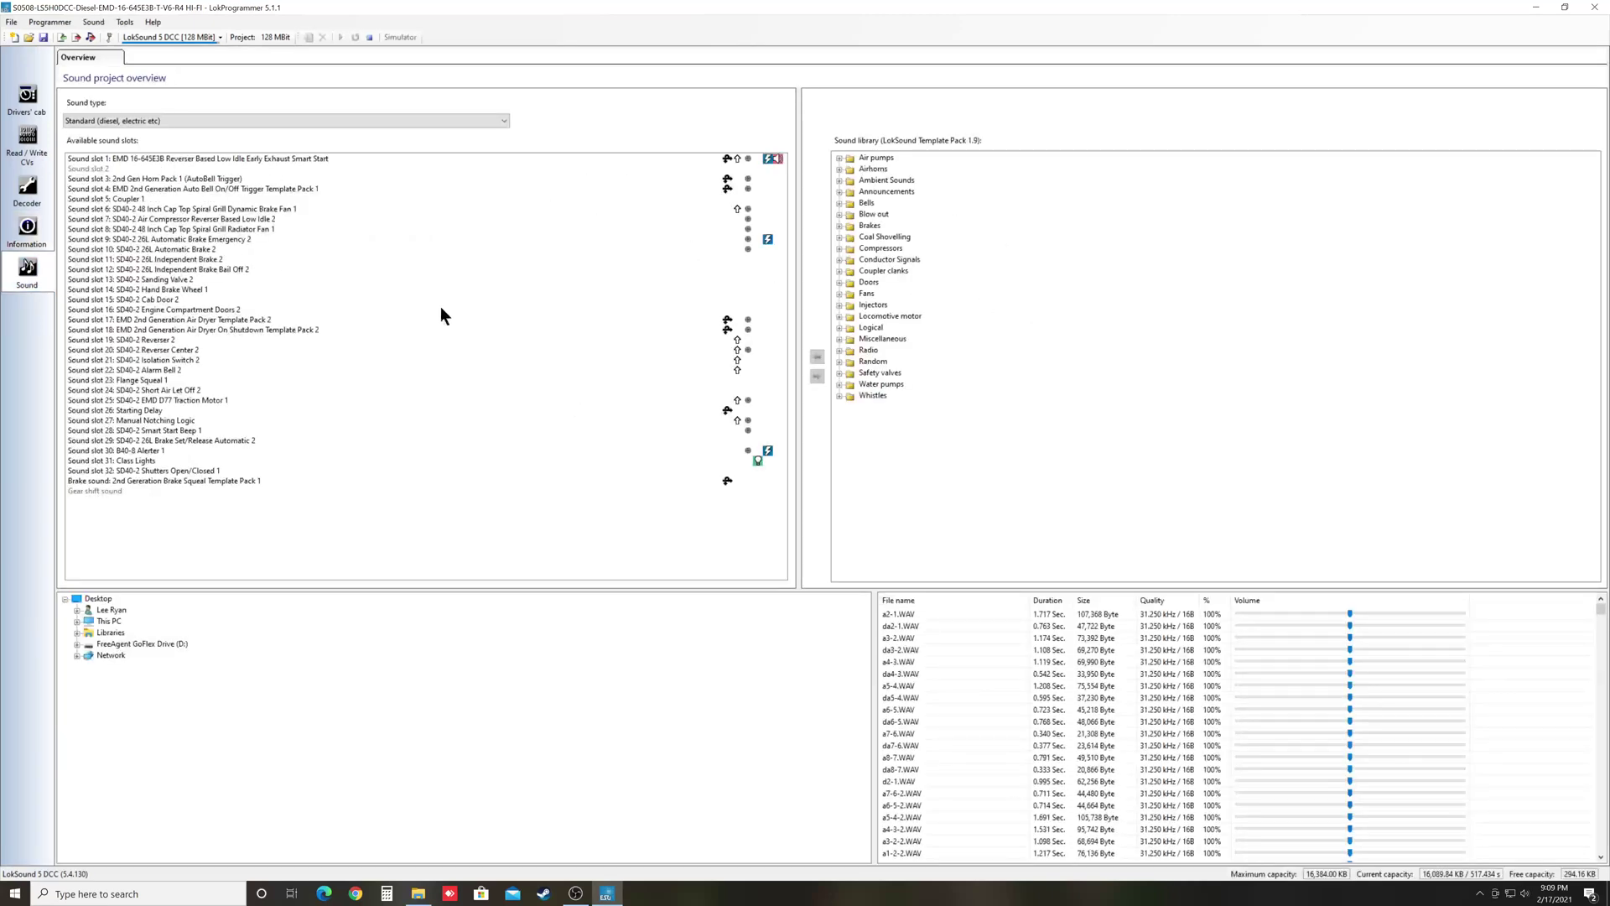
left_click(40, 235)
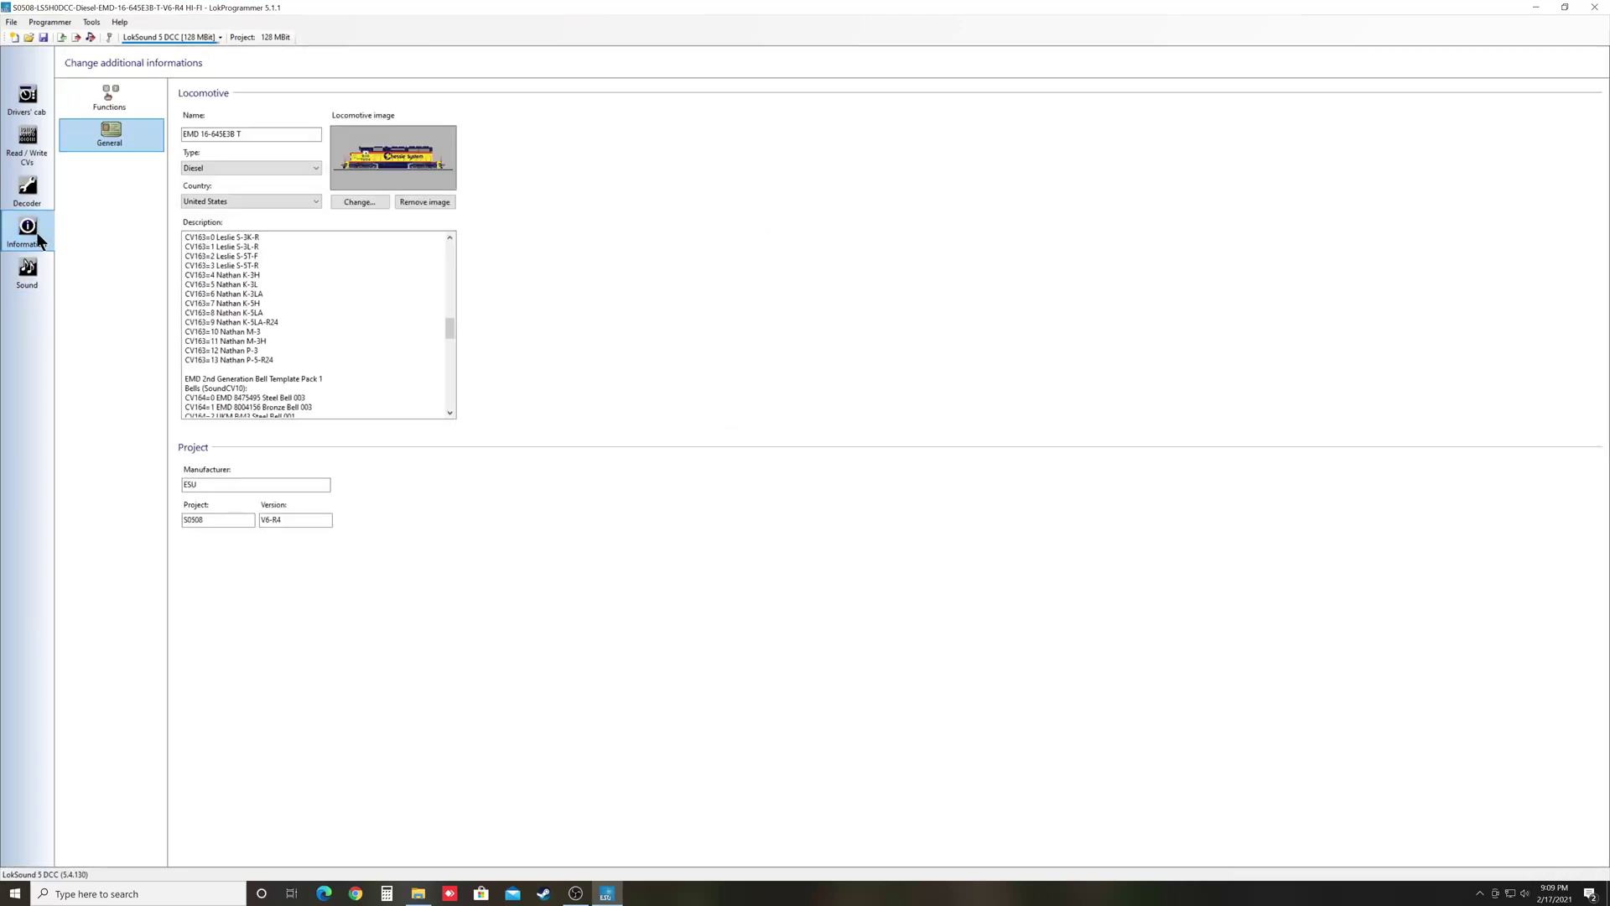
Step: Display sound slot 3 in the decoder settings and review the SoundCV10 Bell and SoundCV9 Horn values
left_click(28, 189)
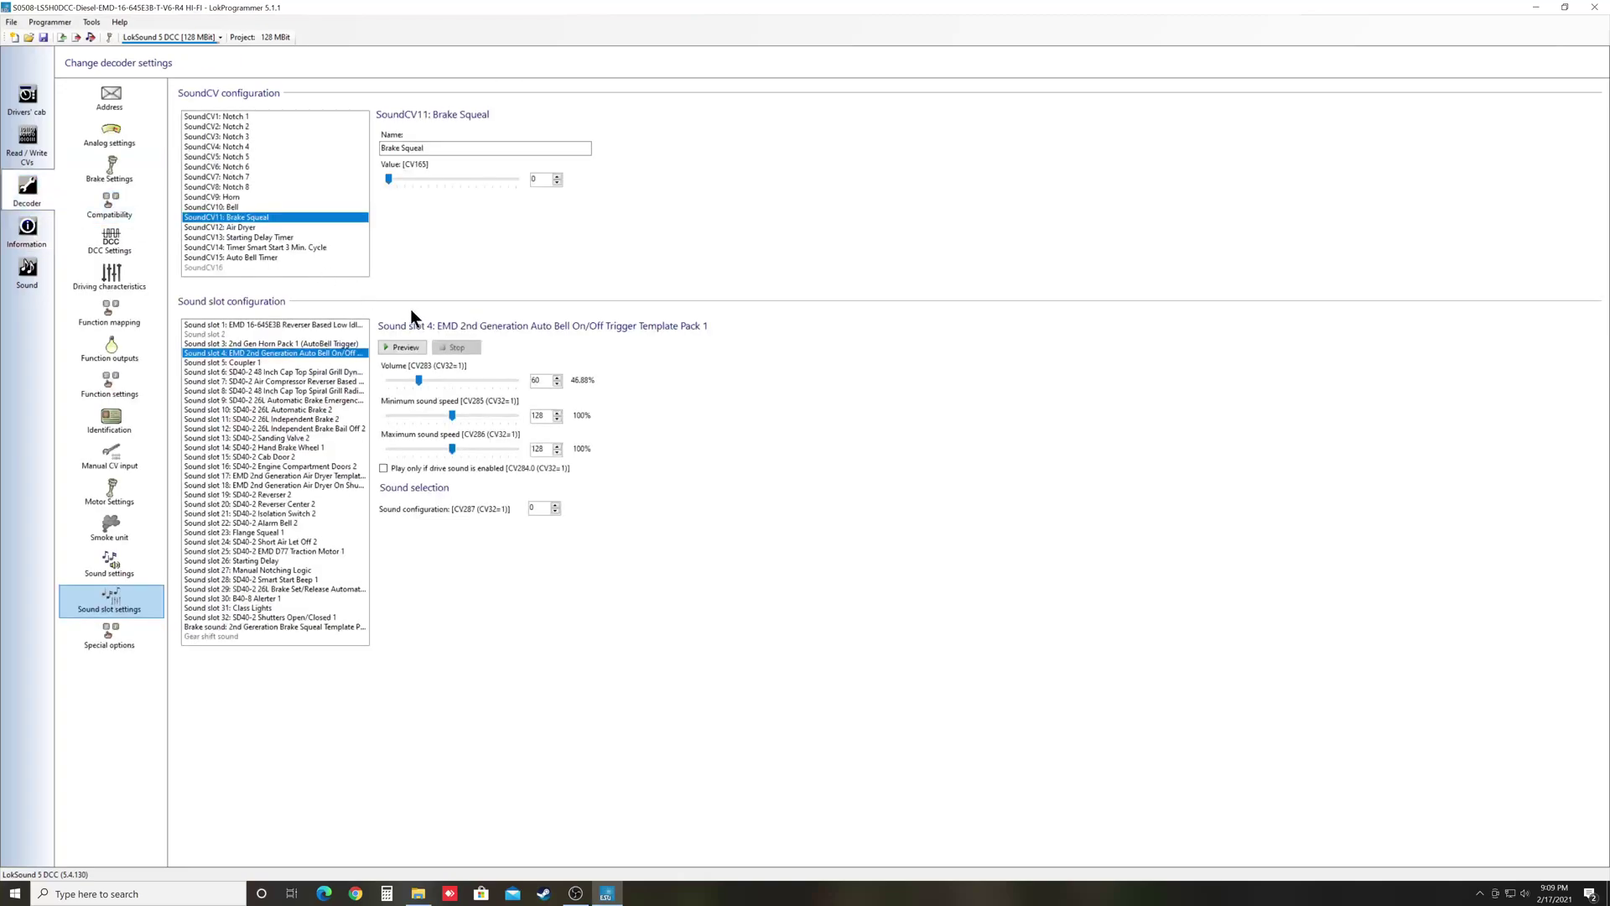
left_click(280, 344)
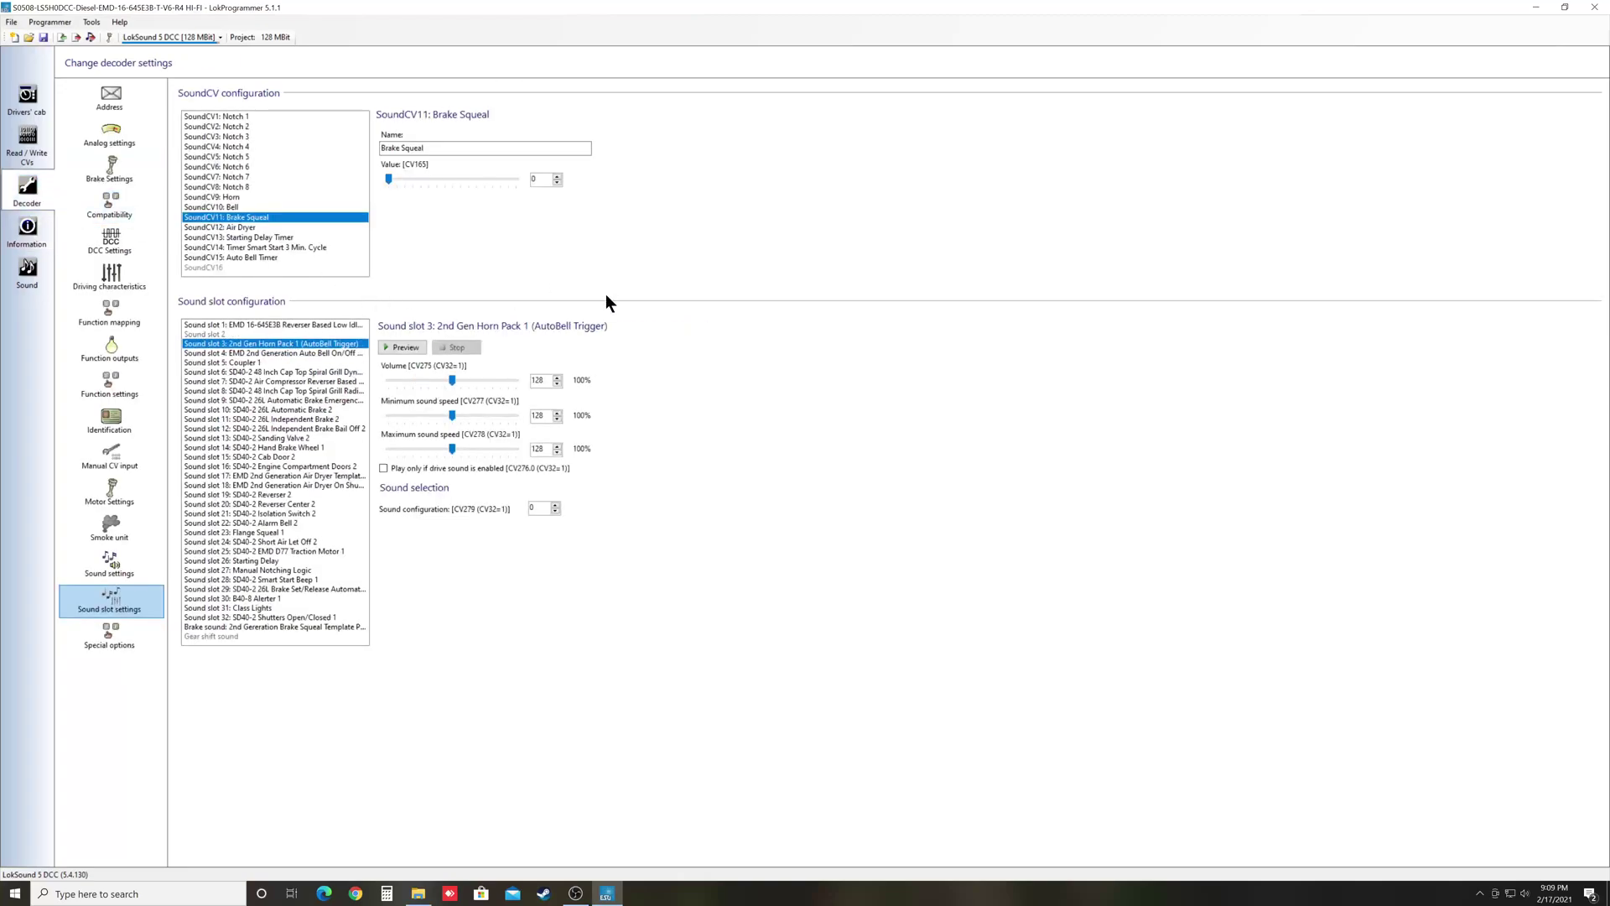
left_click(232, 198)
left_click(235, 208)
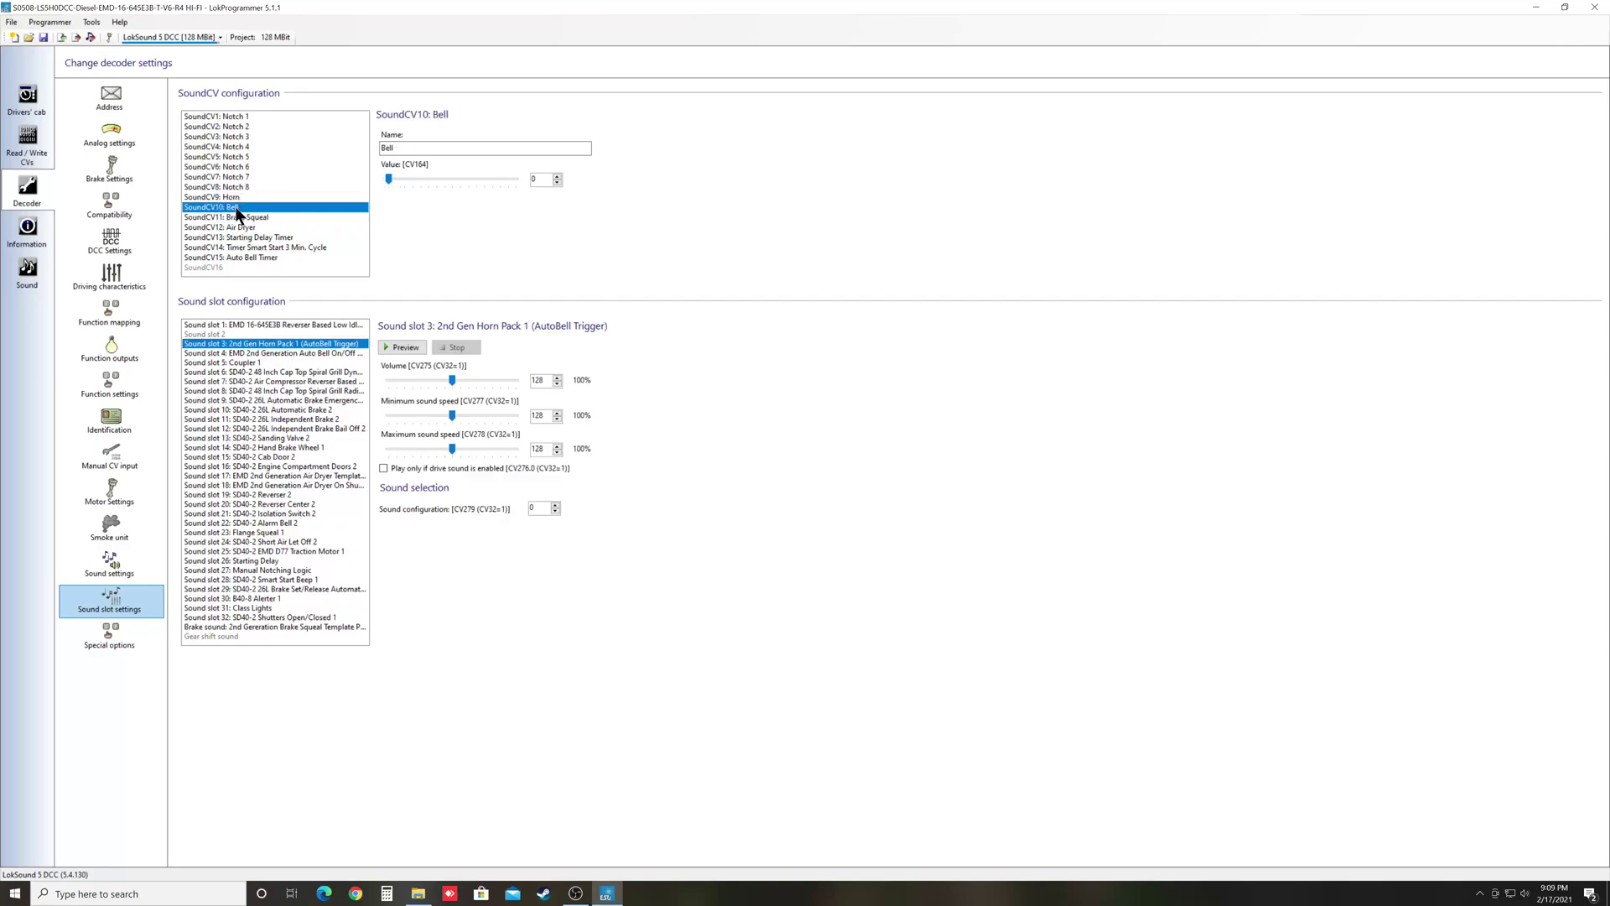
left_click(234, 198)
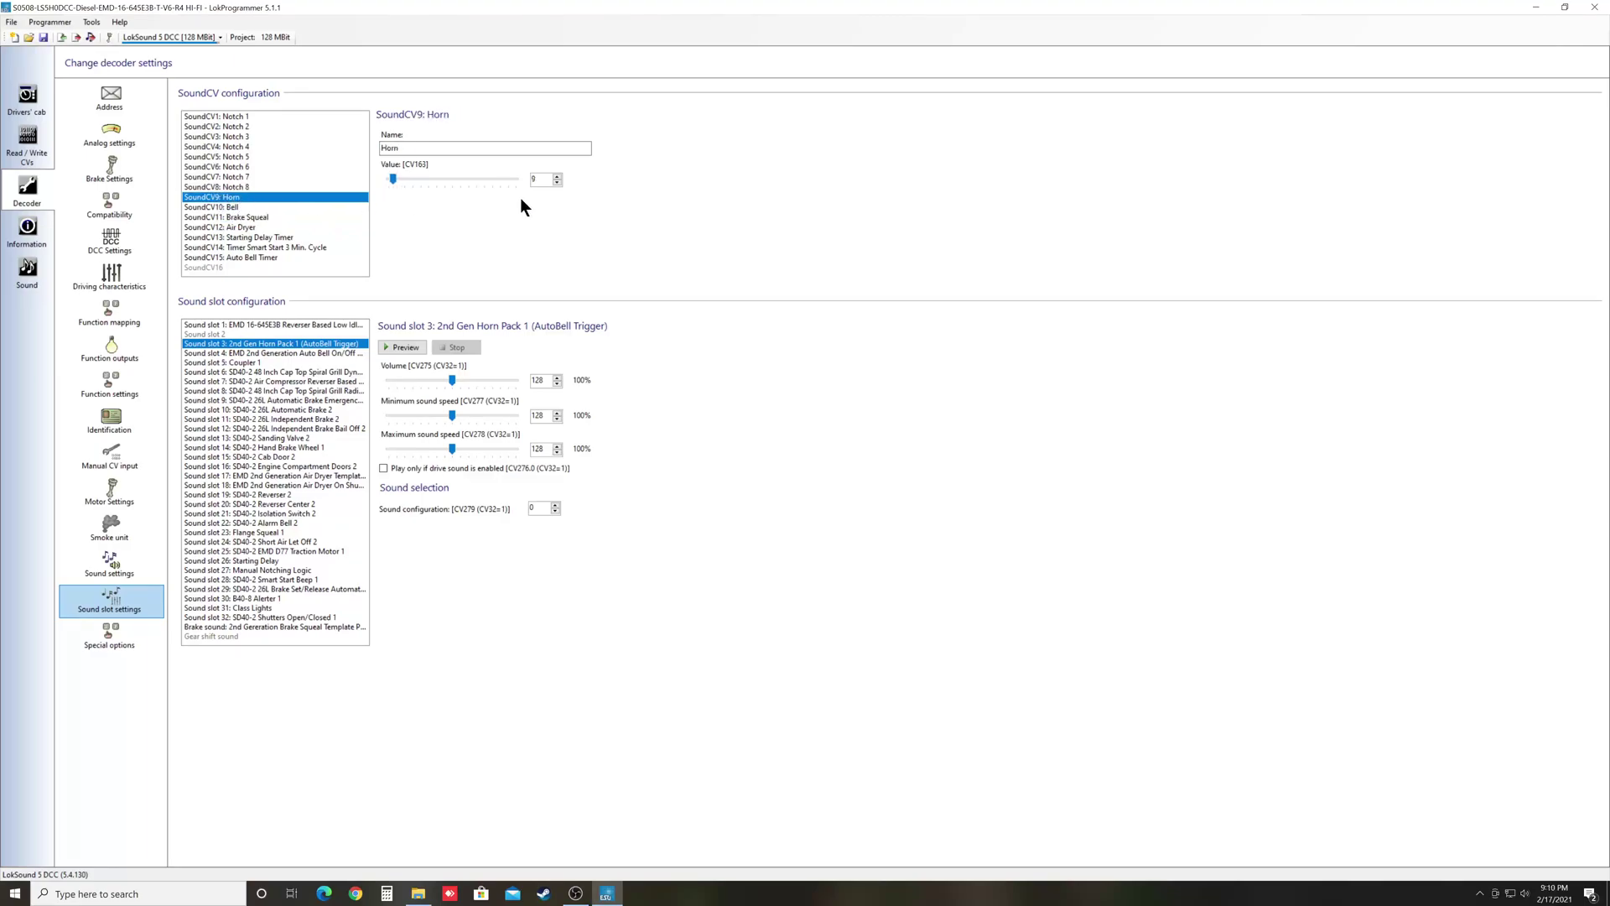